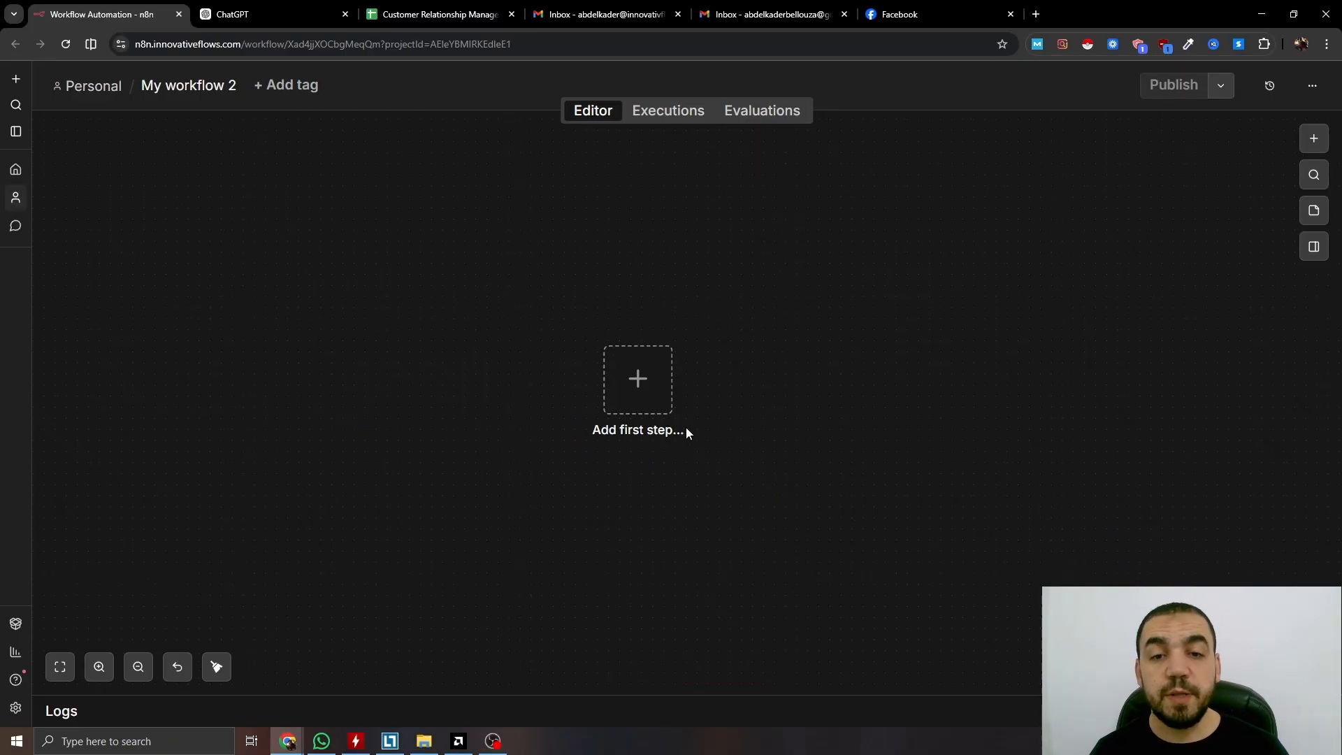
Open the trigger choices for the first step of the empty My workflow 2
click(650, 389)
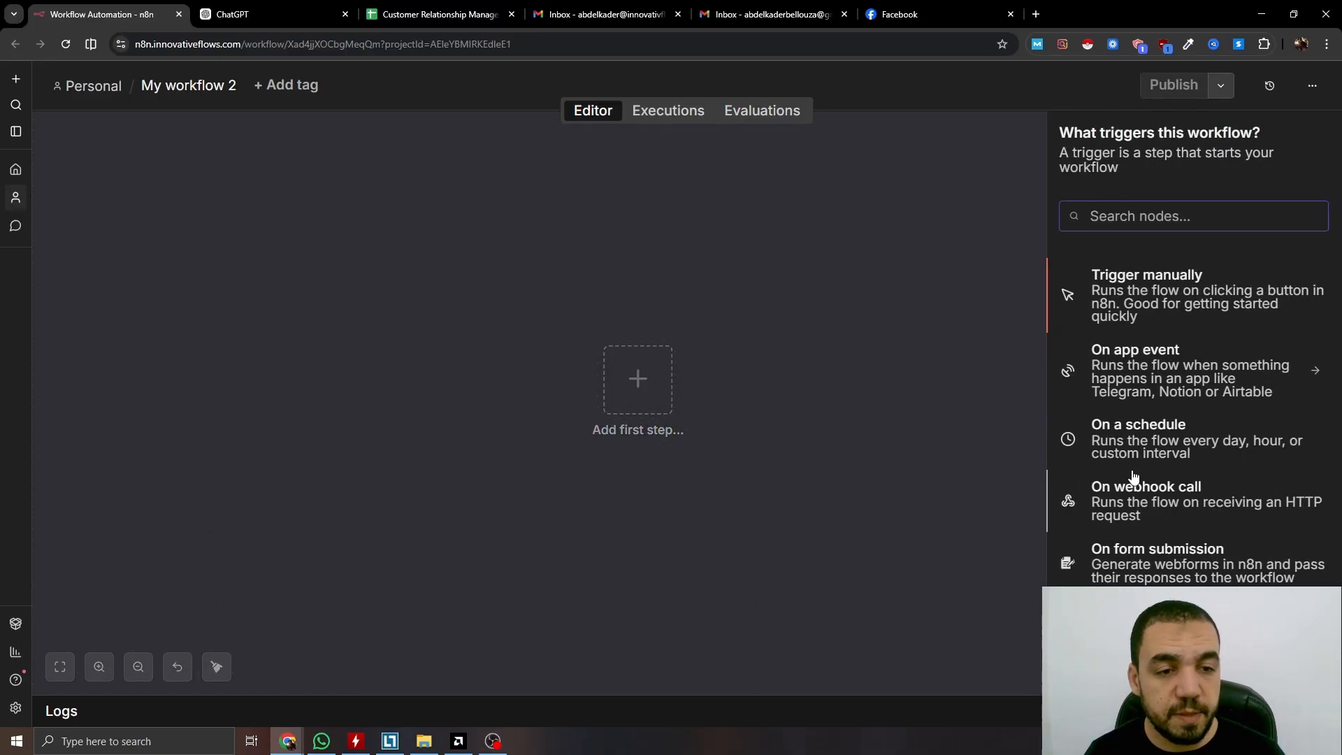
Add a Schedule Trigger running daily at midnight, then review the CRM spreadsheet's Deals data
click(1145, 439)
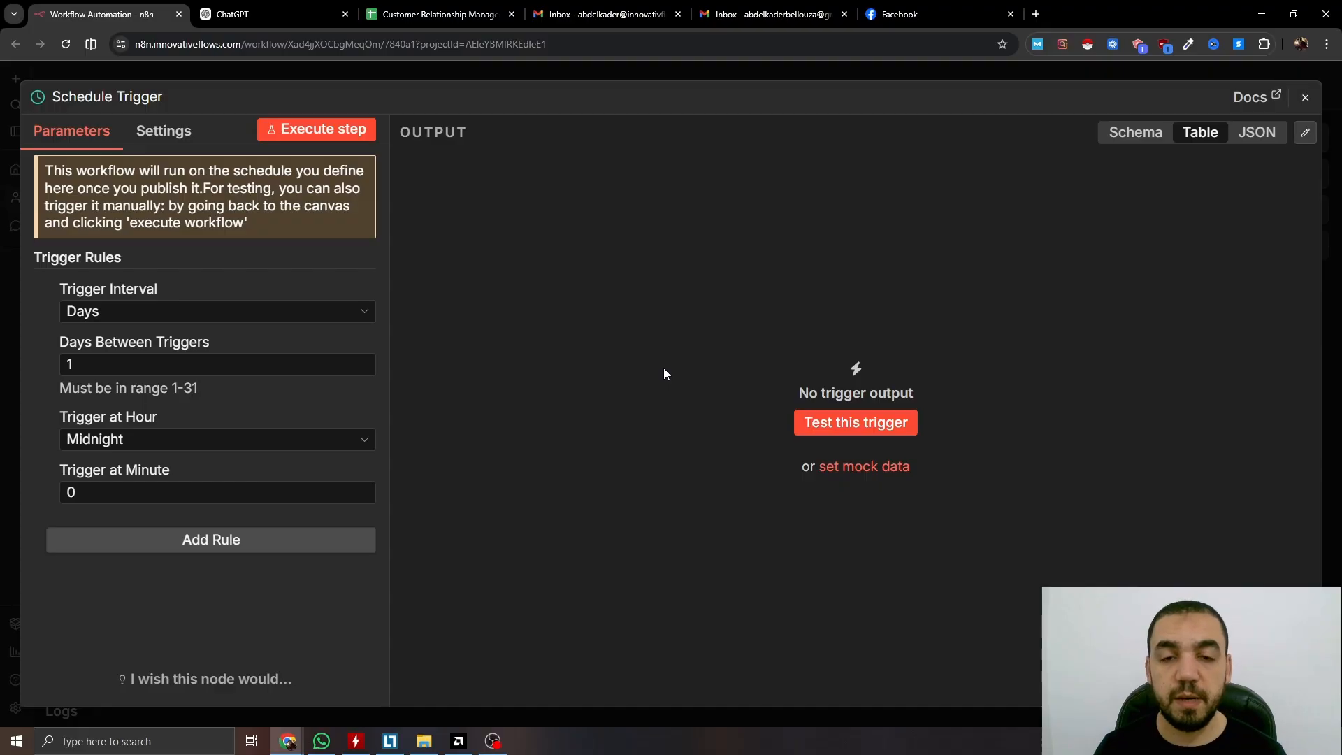
key(Escape)
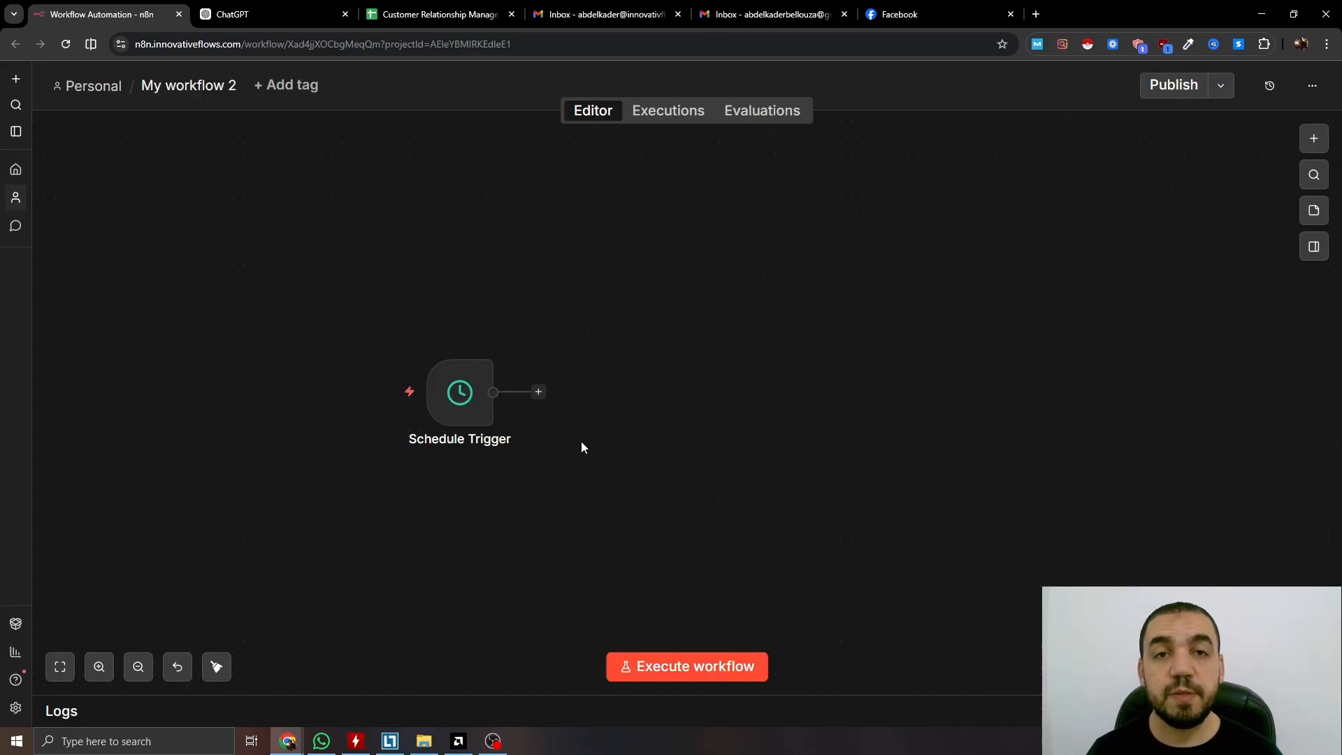
click(454, 12)
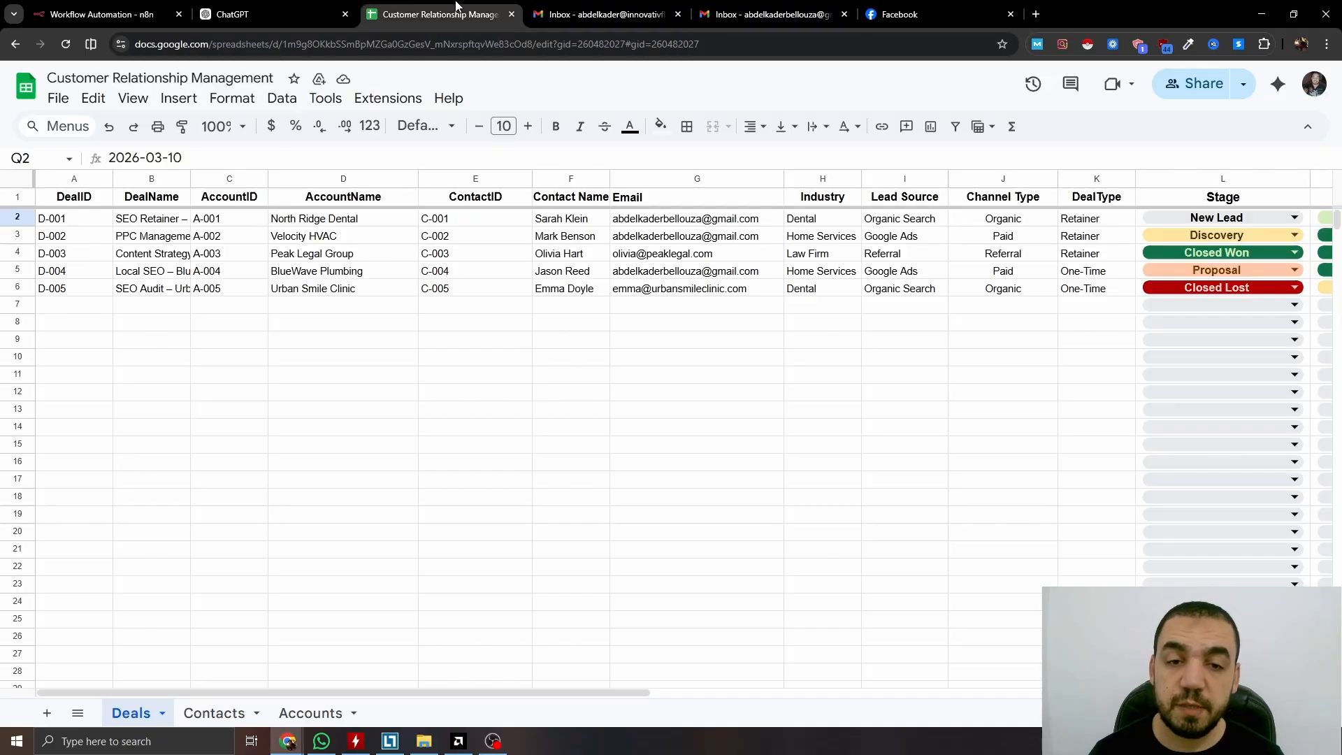
drag(353, 693, 615, 702)
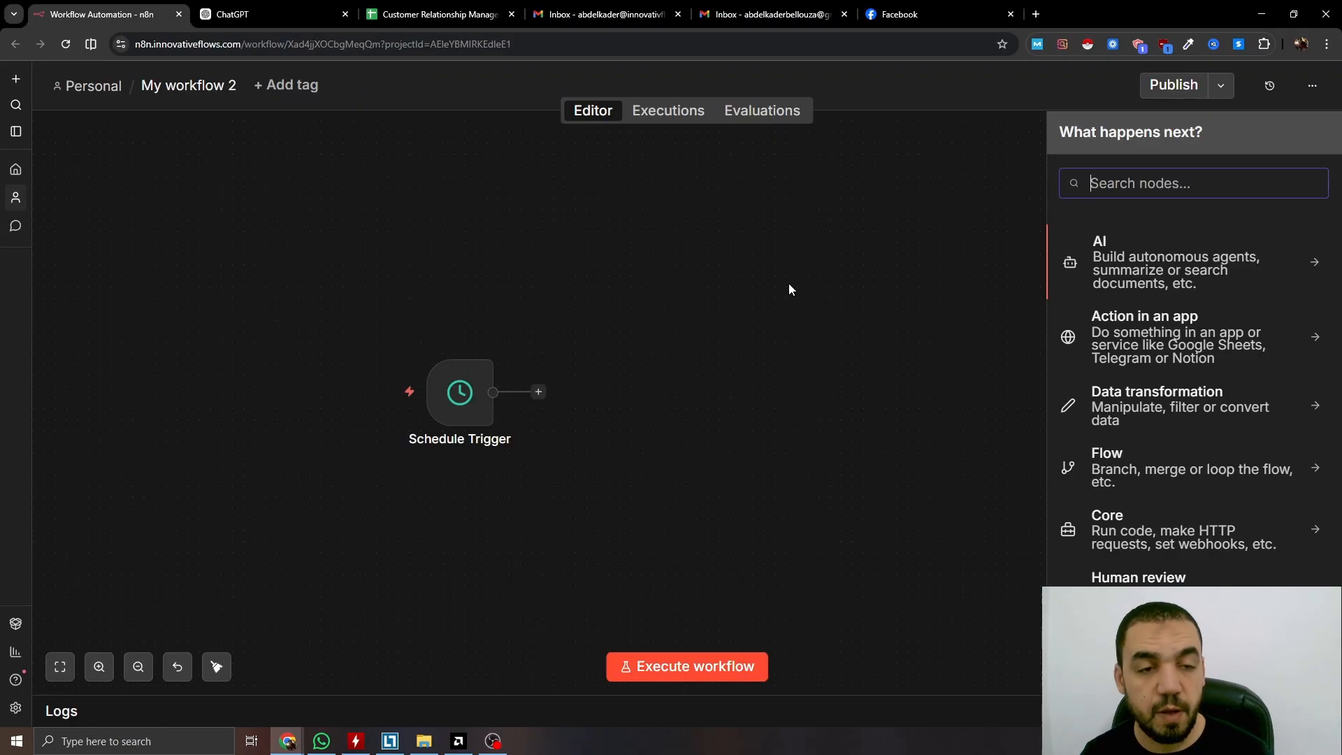
Add a Google Sheets 'Get row(s) in sheet' node reading the Customer Relationship Management Deals sheet
text(google she)
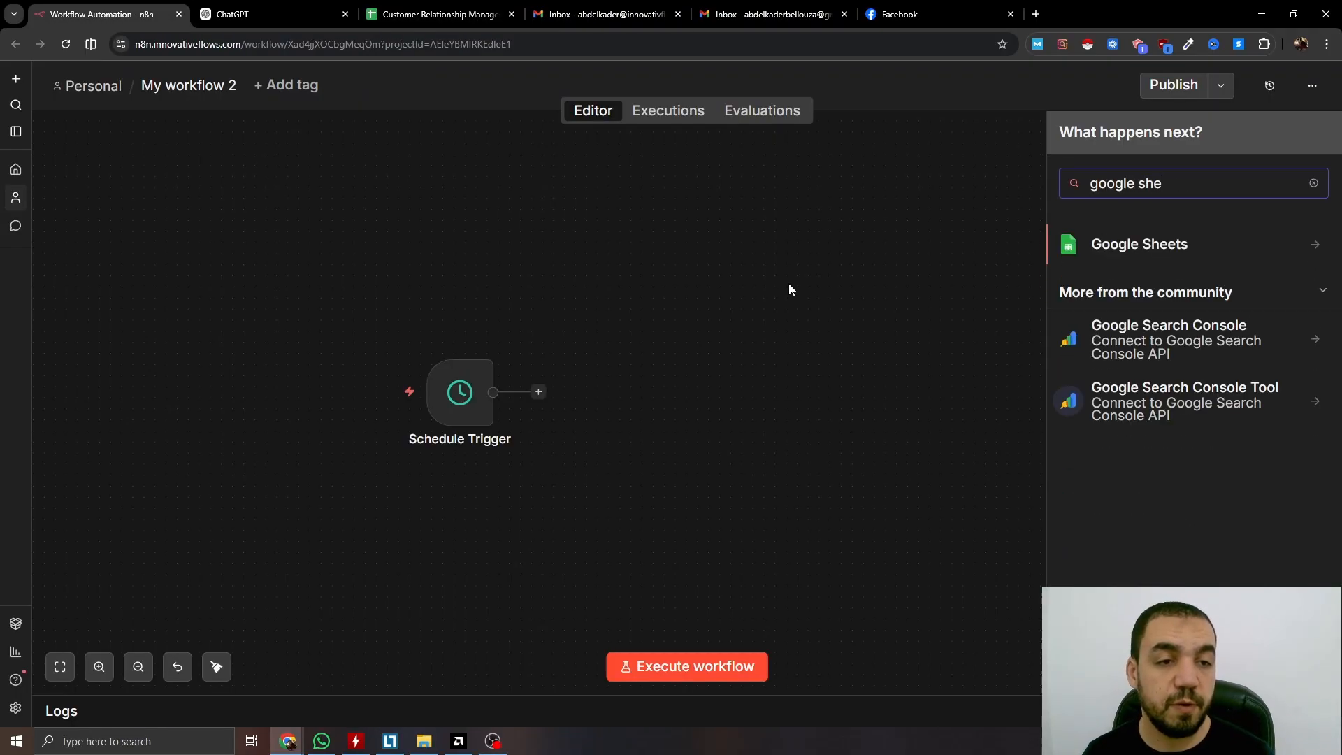
click(1138, 244)
click(1113, 566)
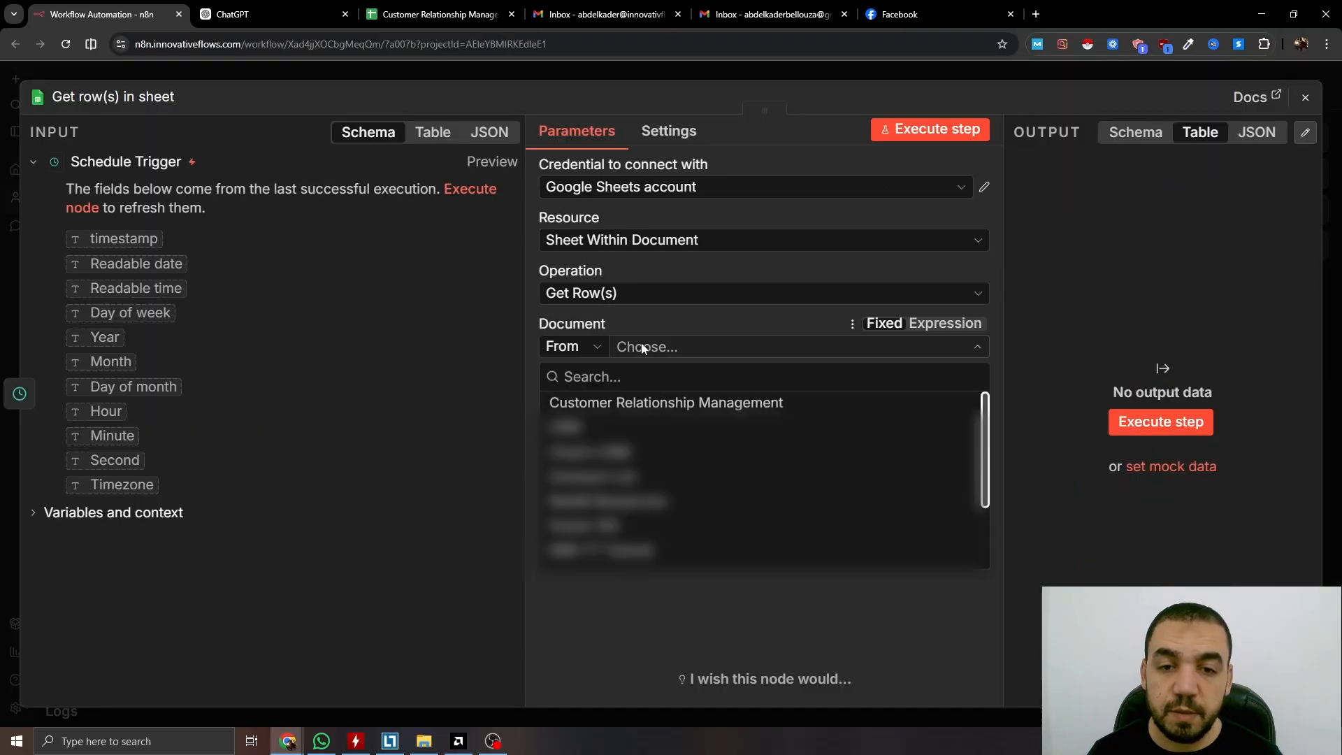
click(620, 407)
click(706, 400)
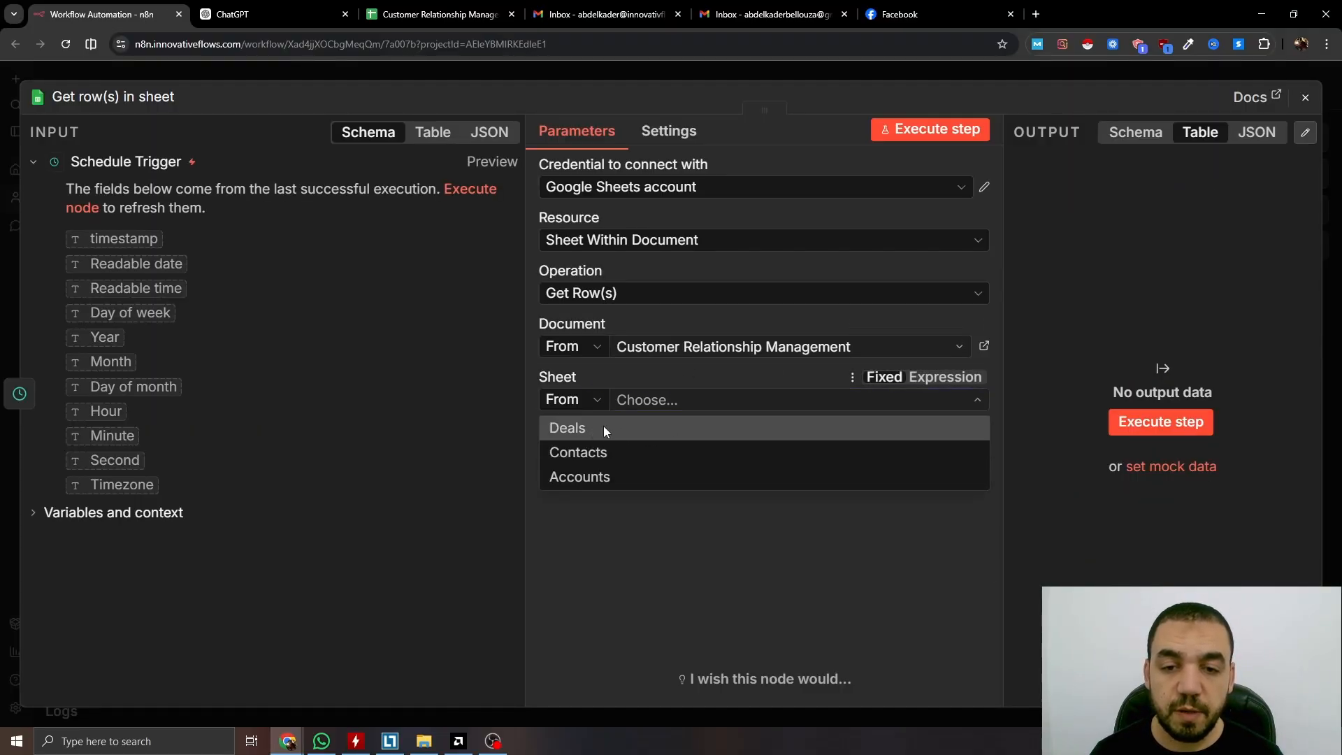
click(602, 428)
key(Escape)
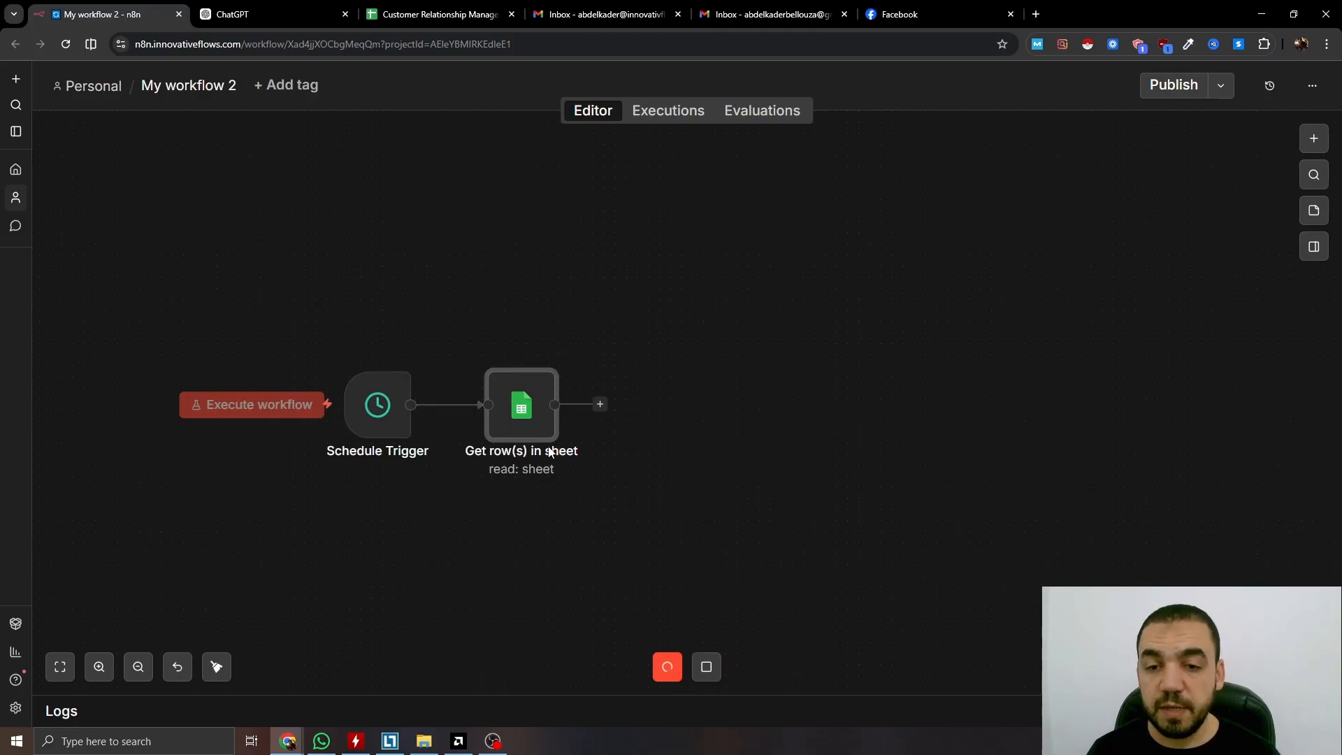
key(Tab)
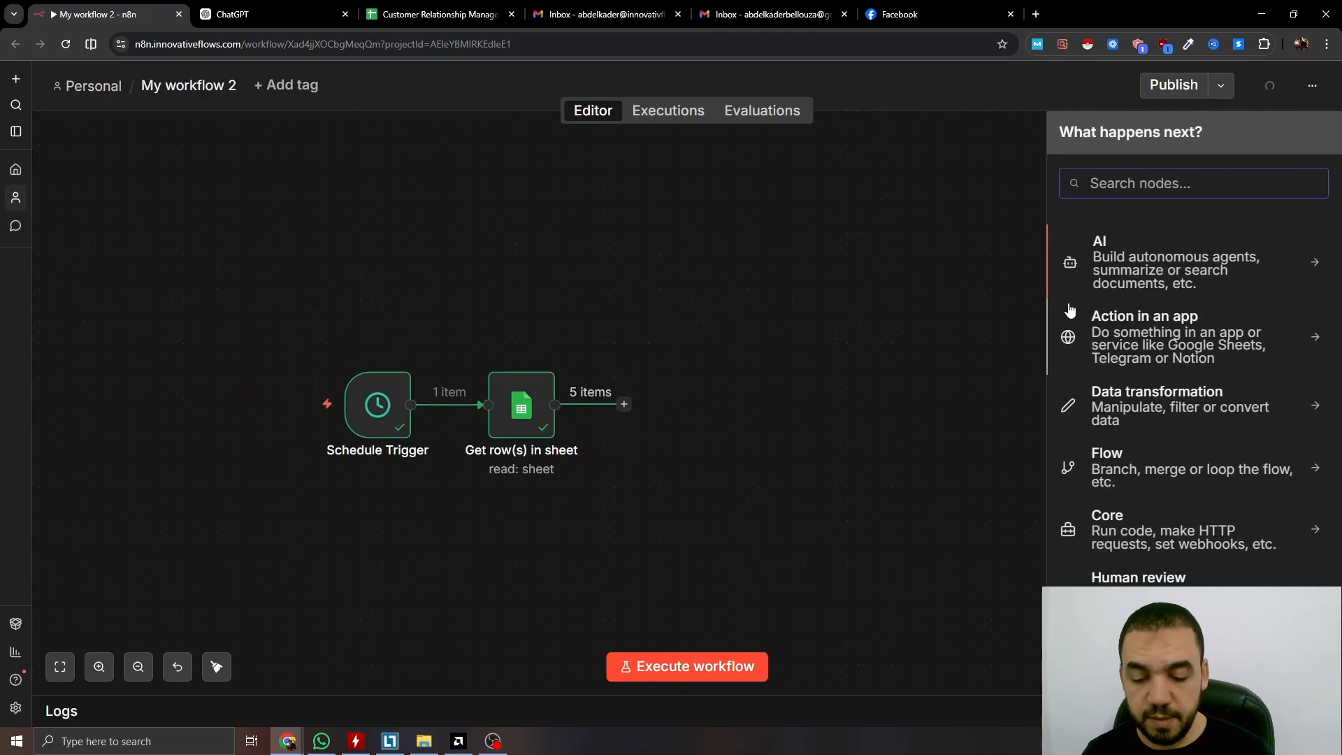
Add a Switch rule sending rows with Stage equal to New Lead to a 'New Lead' output
text(switch)
click(1183, 269)
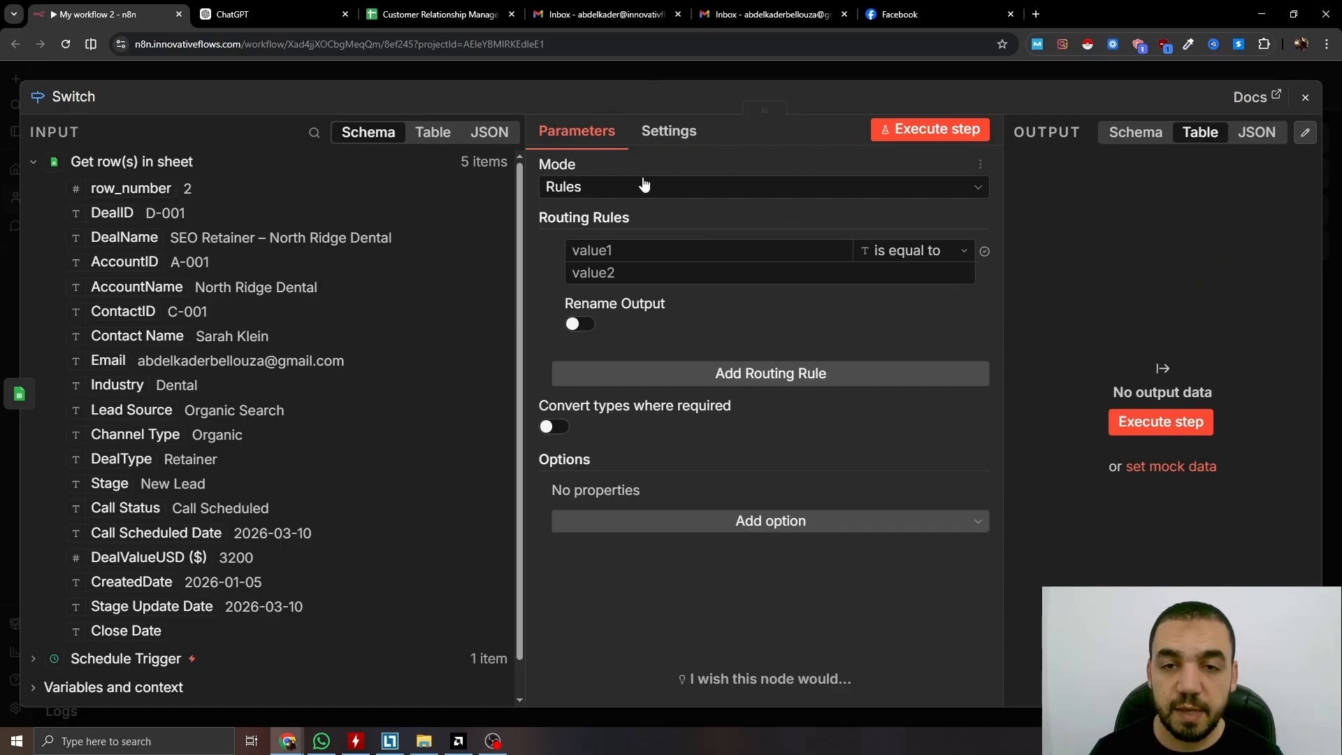
scroll(374, 247, down, 1)
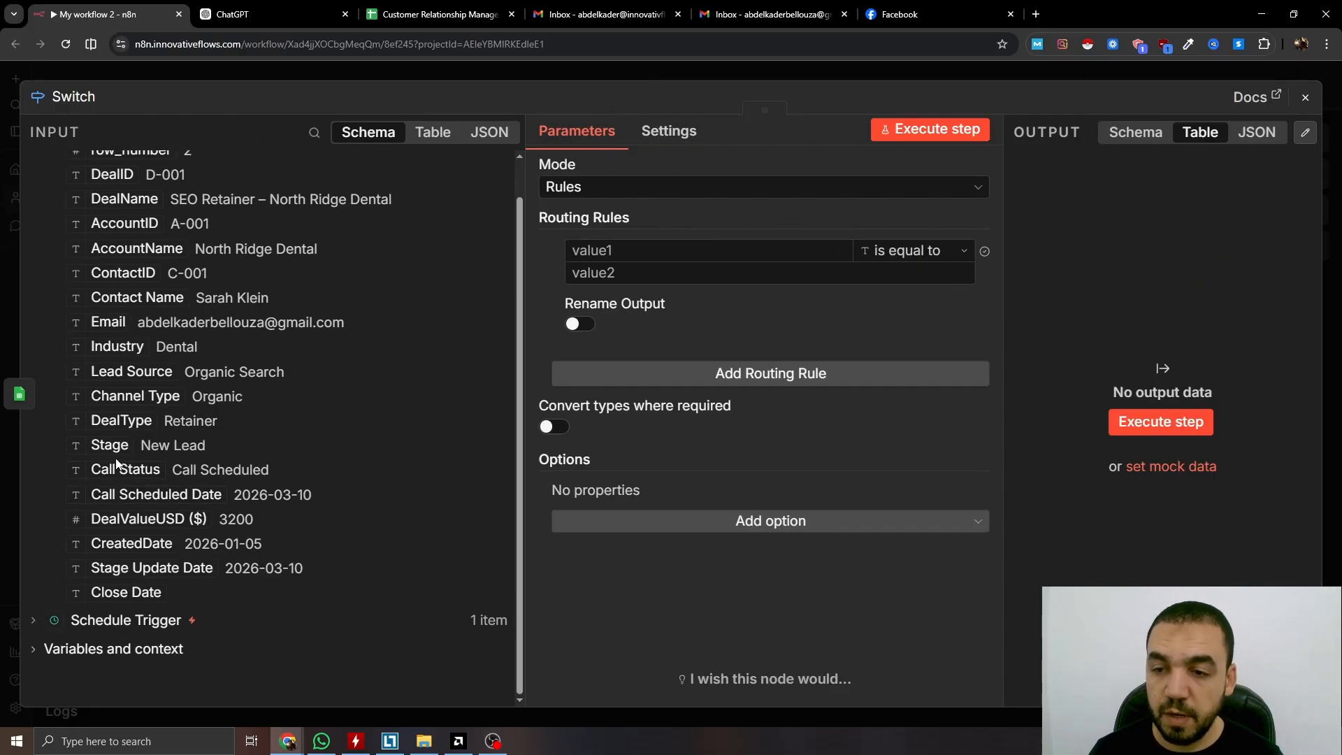
drag(109, 444, 643, 241)
drag(643, 241, 642, 241)
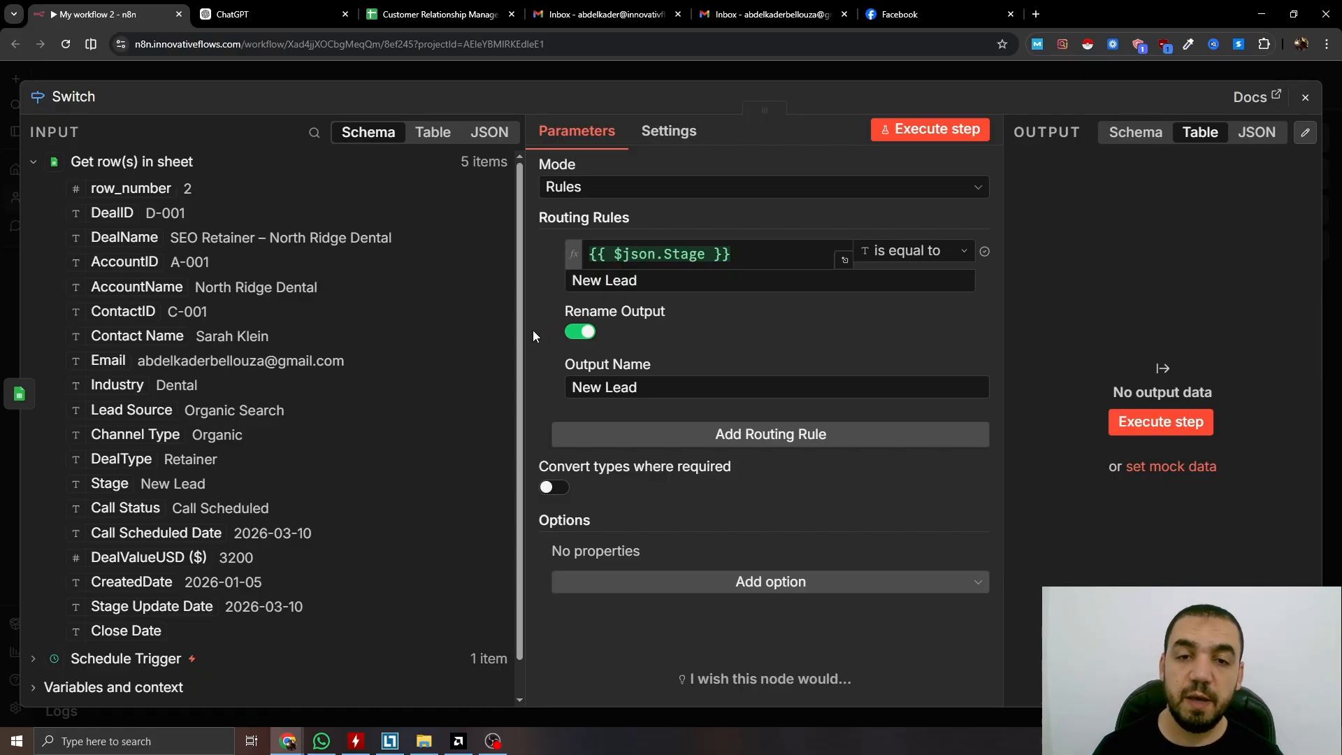
key(Escape)
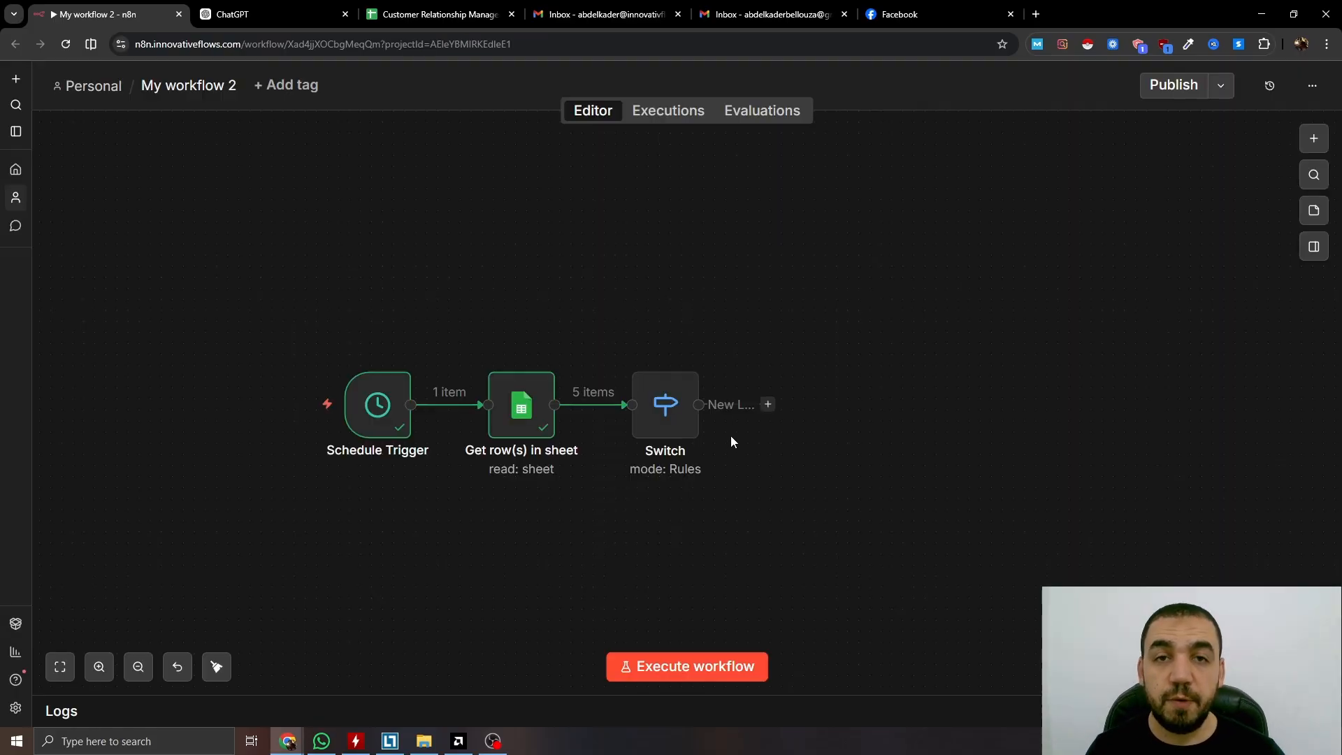
Add a Filter on the New Lead branch keeping rows where {{ $now }} is after Call Scheduled Date
click(768, 404)
text(filter)
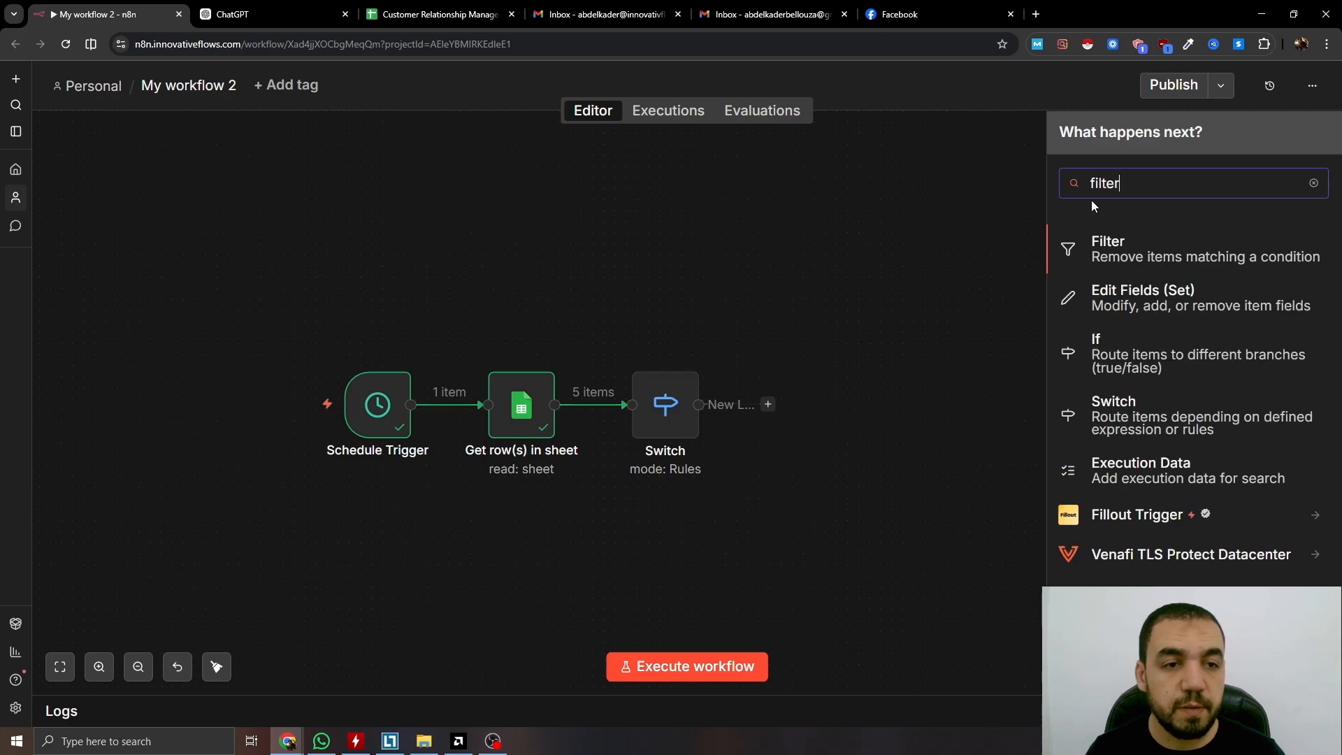
click(1104, 255)
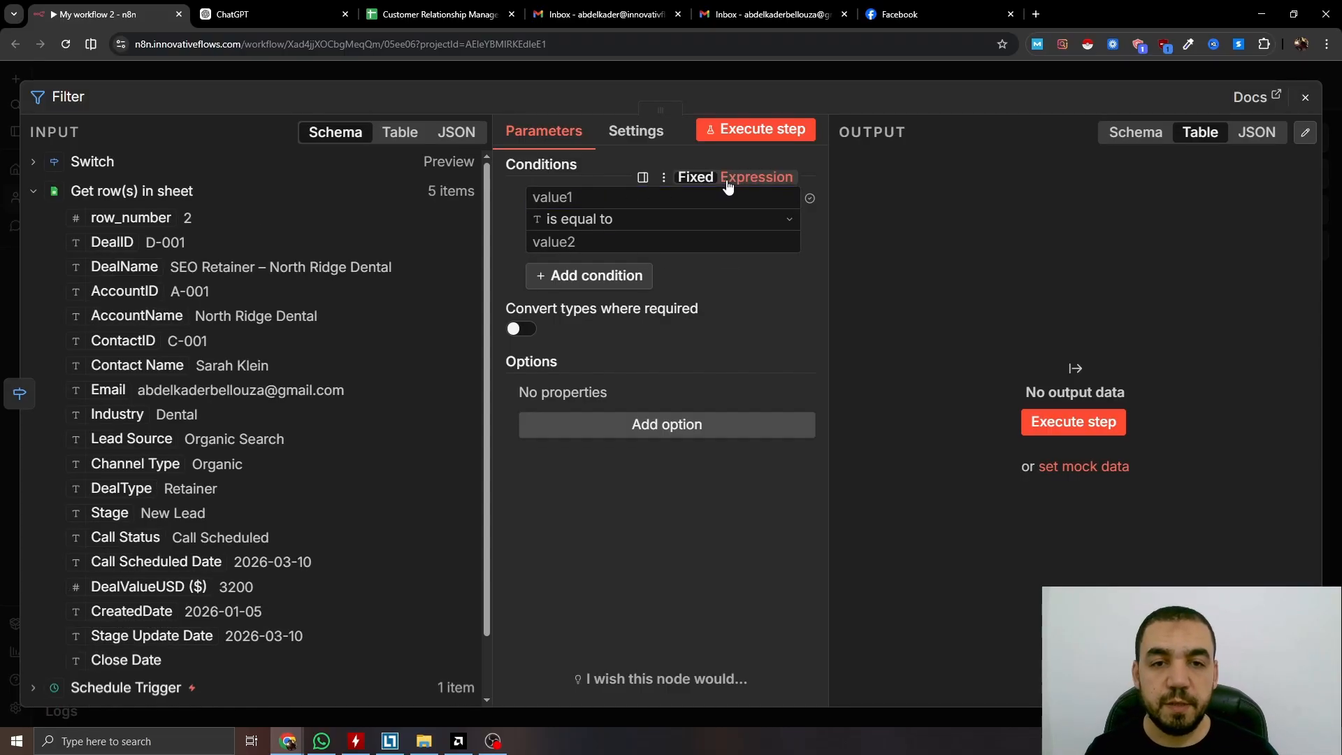
click(756, 177)
text({{$)
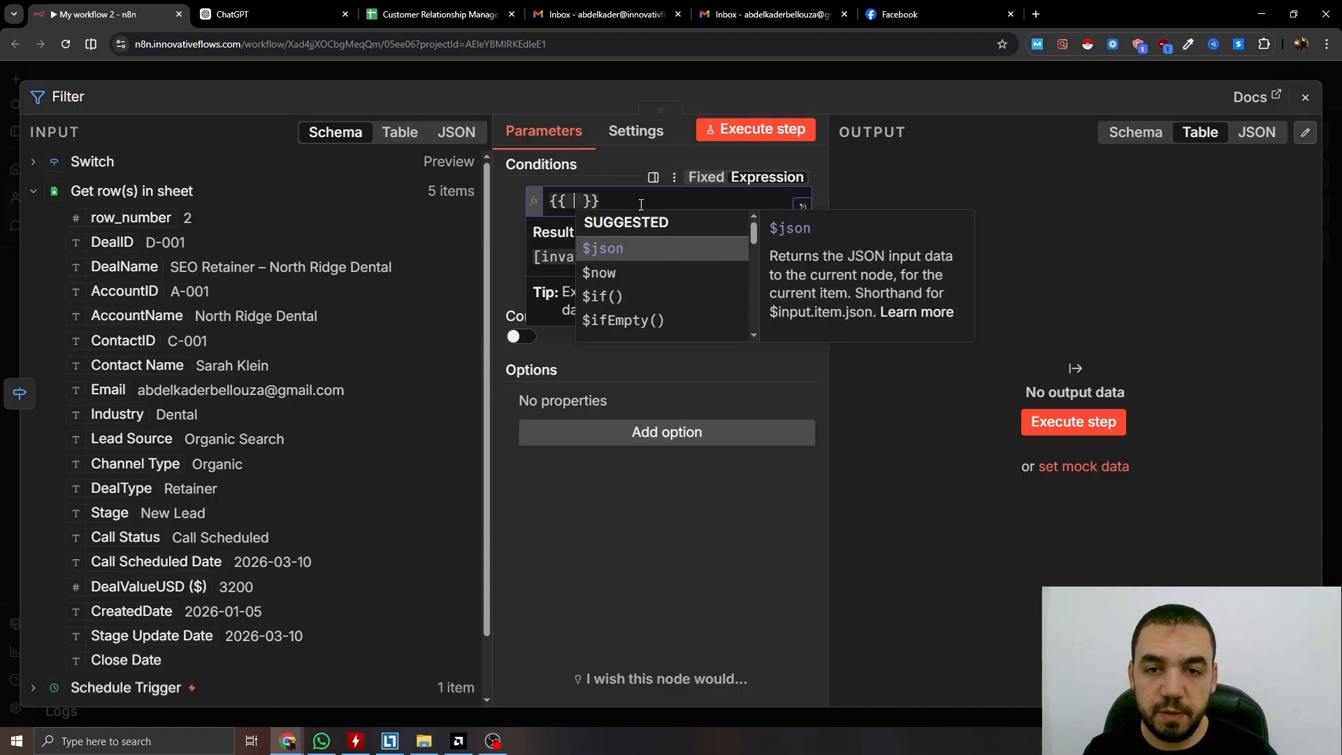
click(631, 274)
click(629, 227)
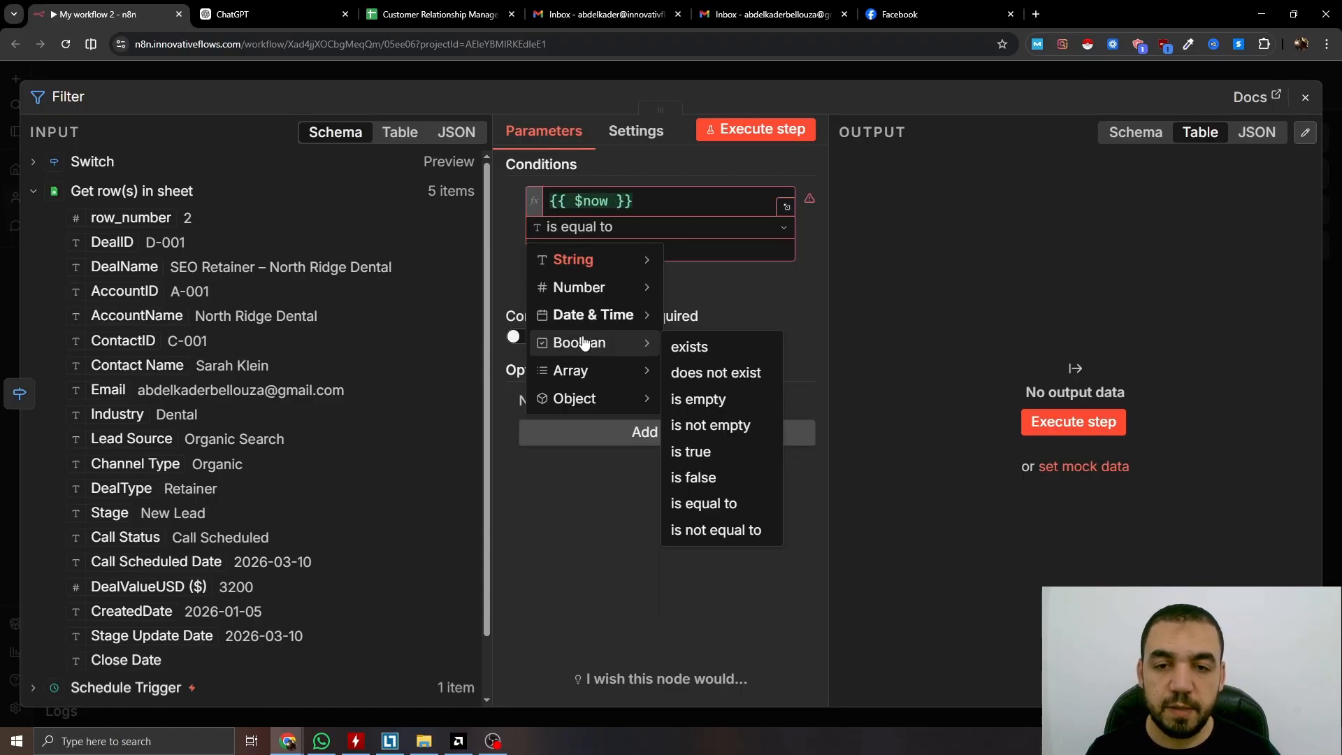
mouse_move(653, 315)
click(699, 475)
scroll(139, 493, down, 1)
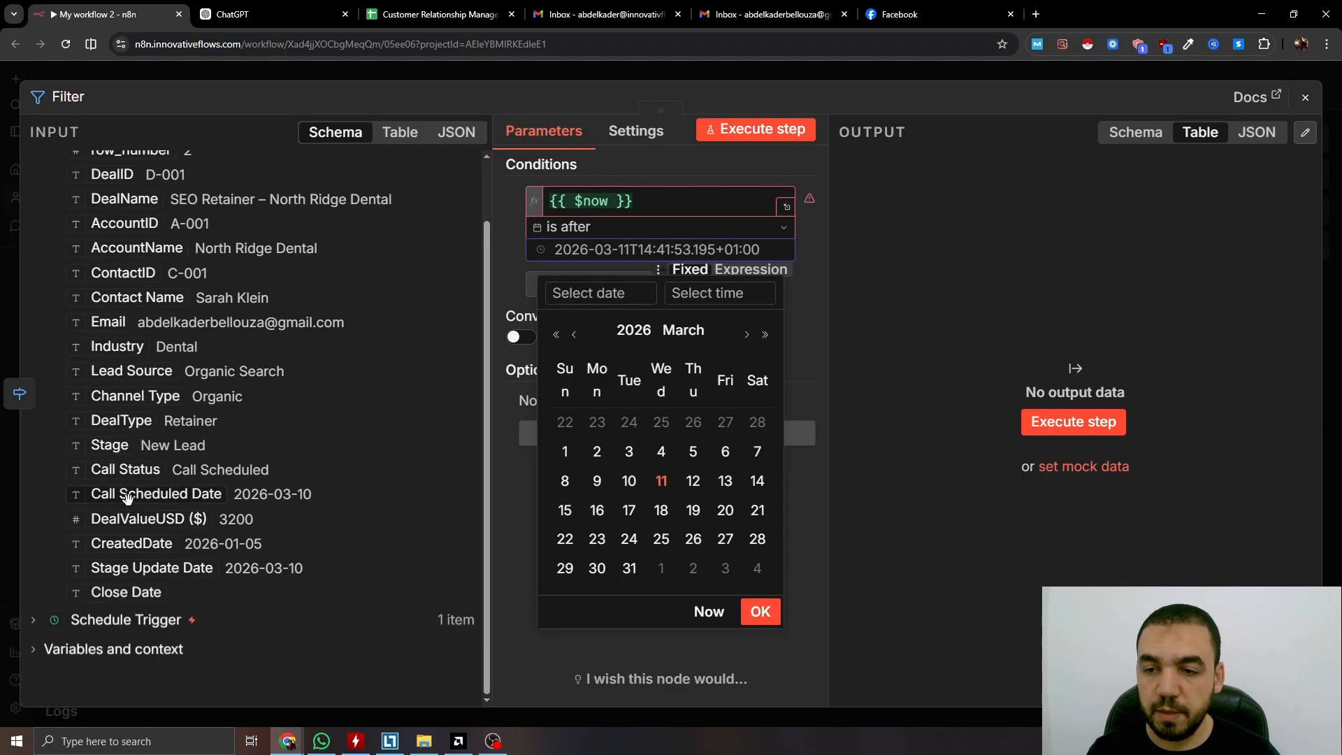
drag(156, 493, 587, 259)
key(Escape)
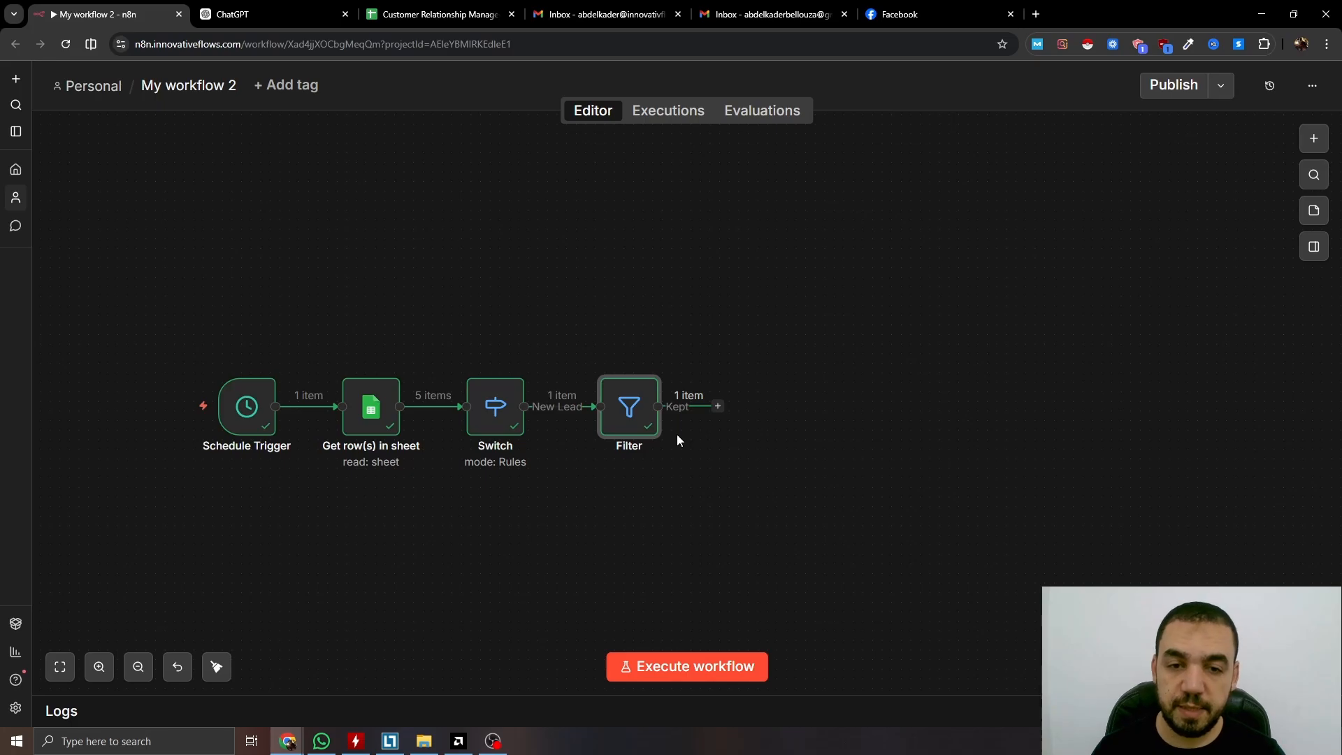
Add a Loop Over Items node with batch size 1 after the Filter and list Human review nodes
drag(644, 502, 591, 486)
click(665, 390)
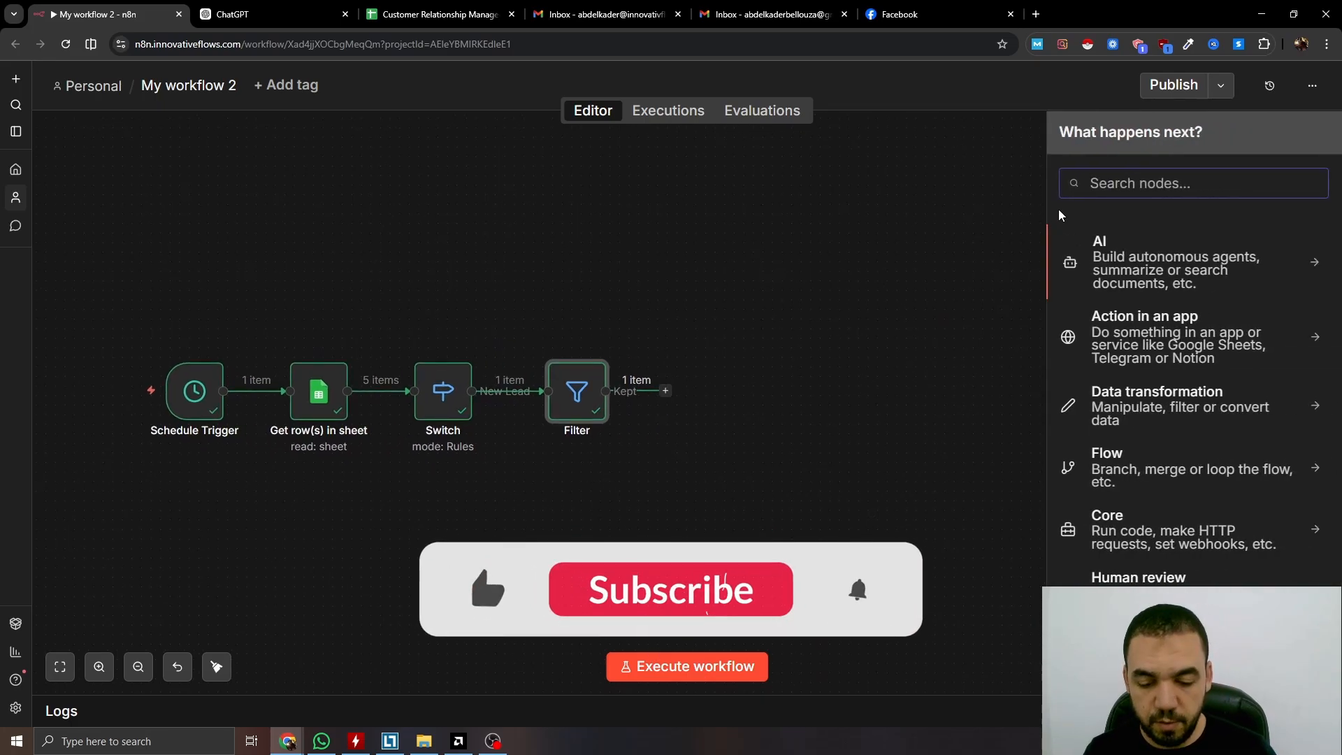
text(loop)
click(1228, 266)
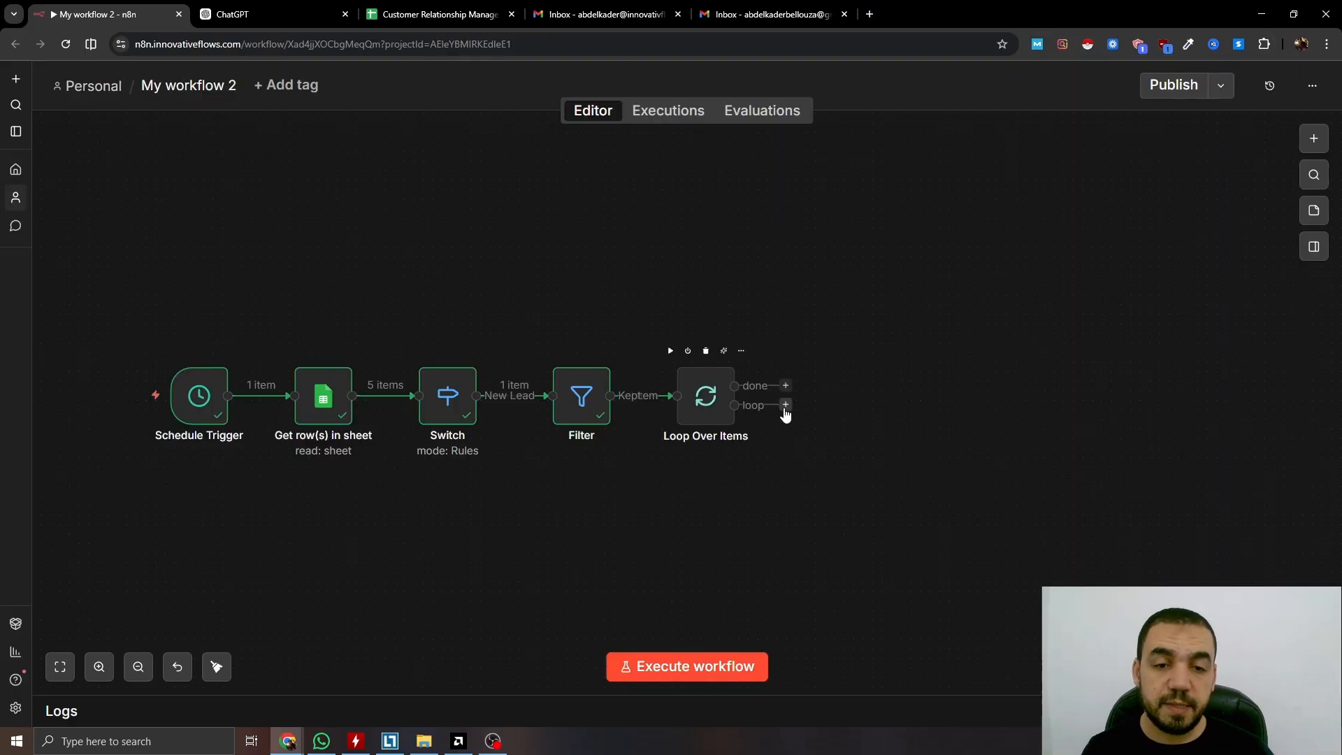
click(785, 405)
click(1118, 577)
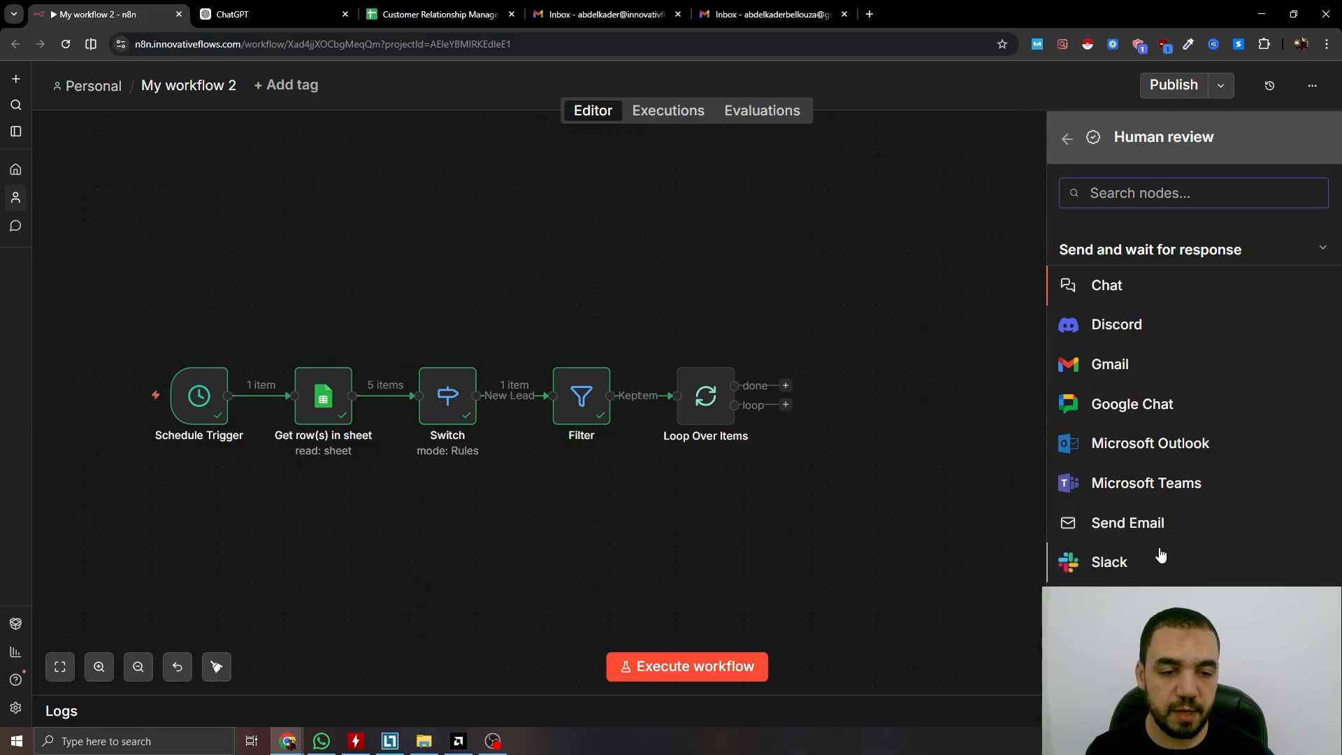
Add a Gmail send-and-wait node to the recipient's e-mail with subject CRM Update and a call follow-up message
click(1087, 366)
click(620, 344)
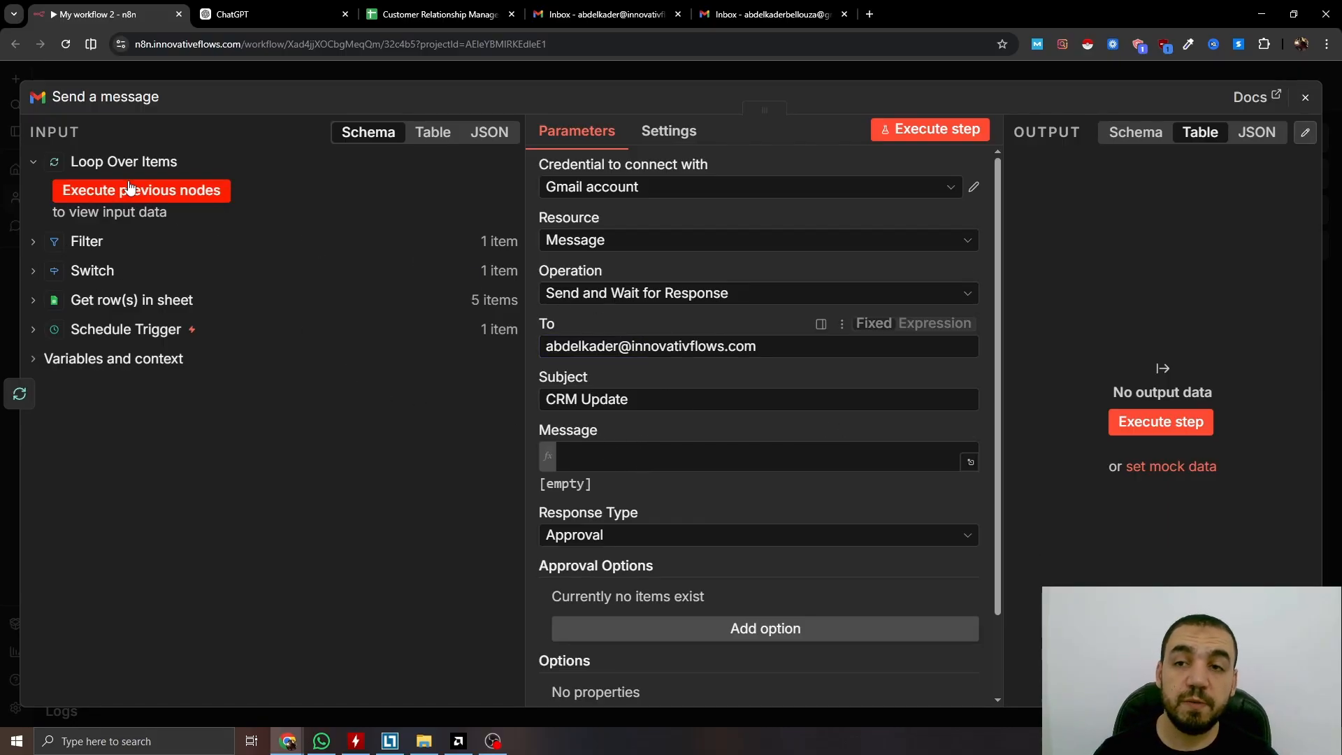
click(613, 78)
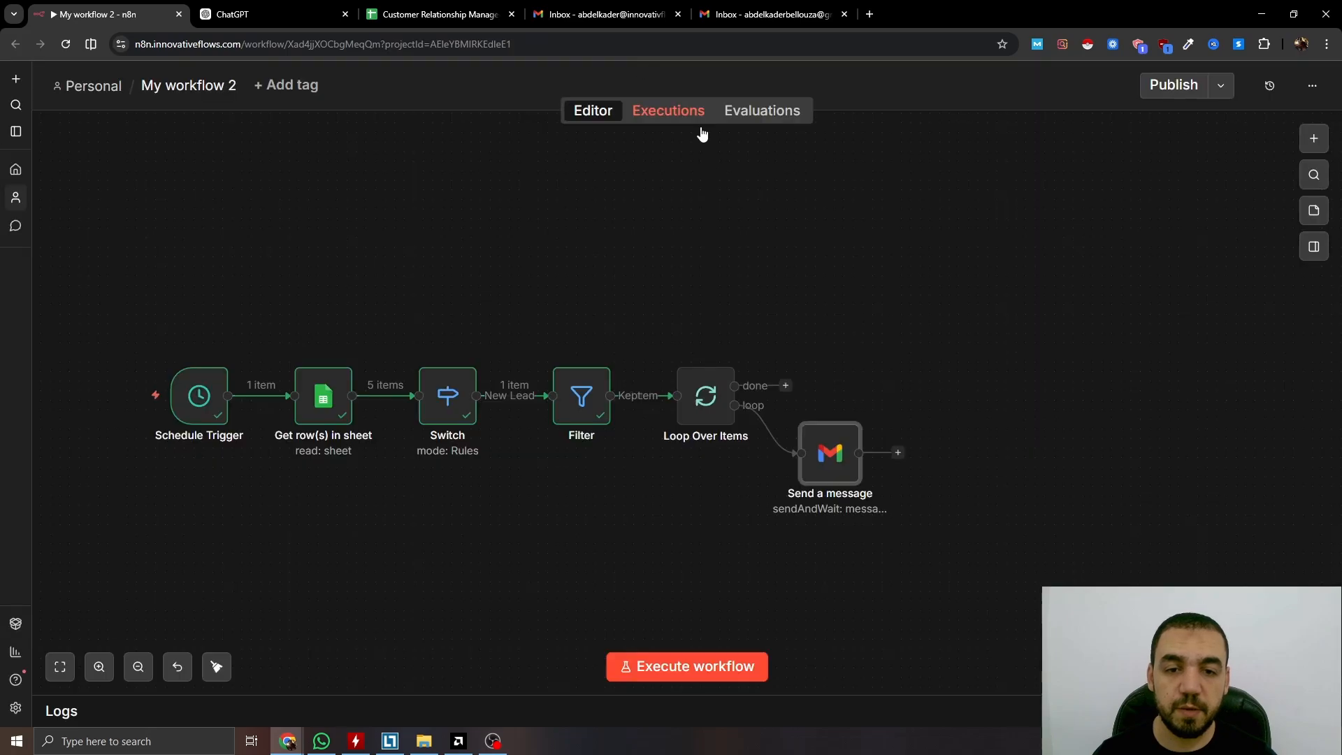
key(d)
drag(661, 499, 739, 499)
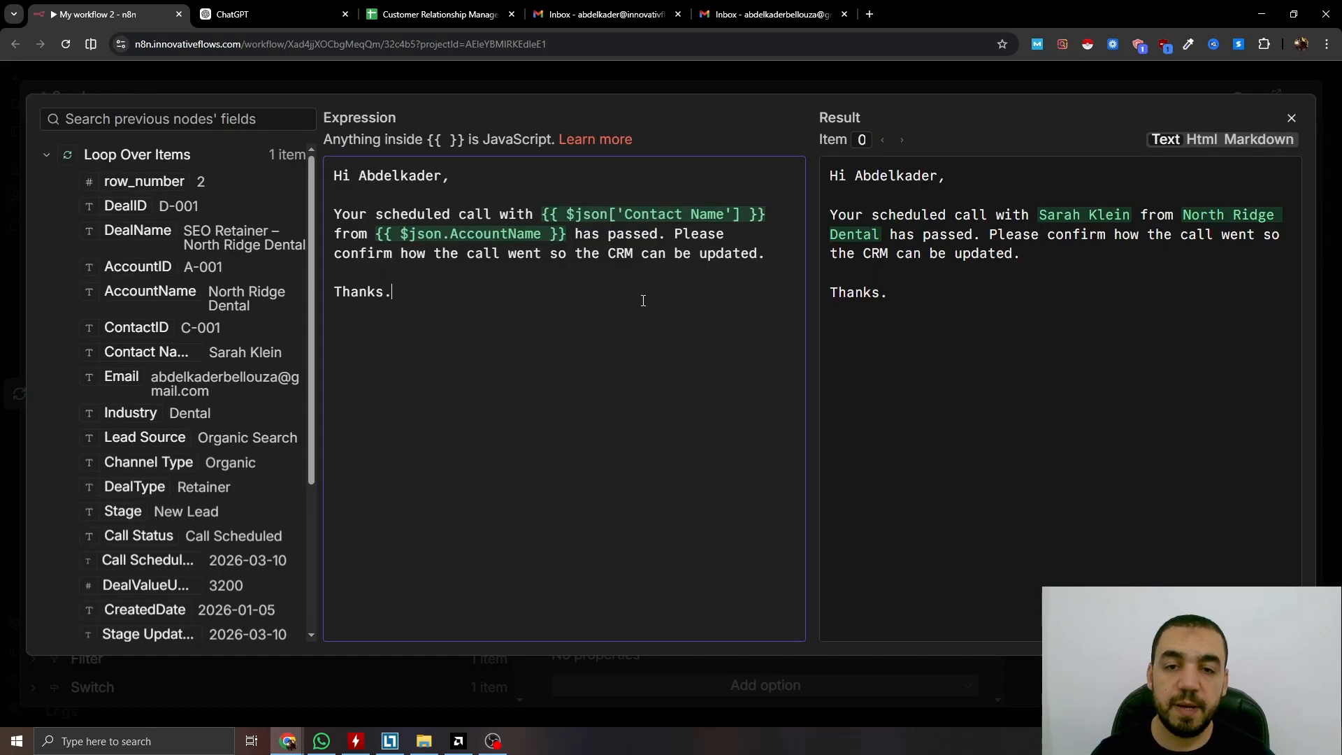
click(643, 76)
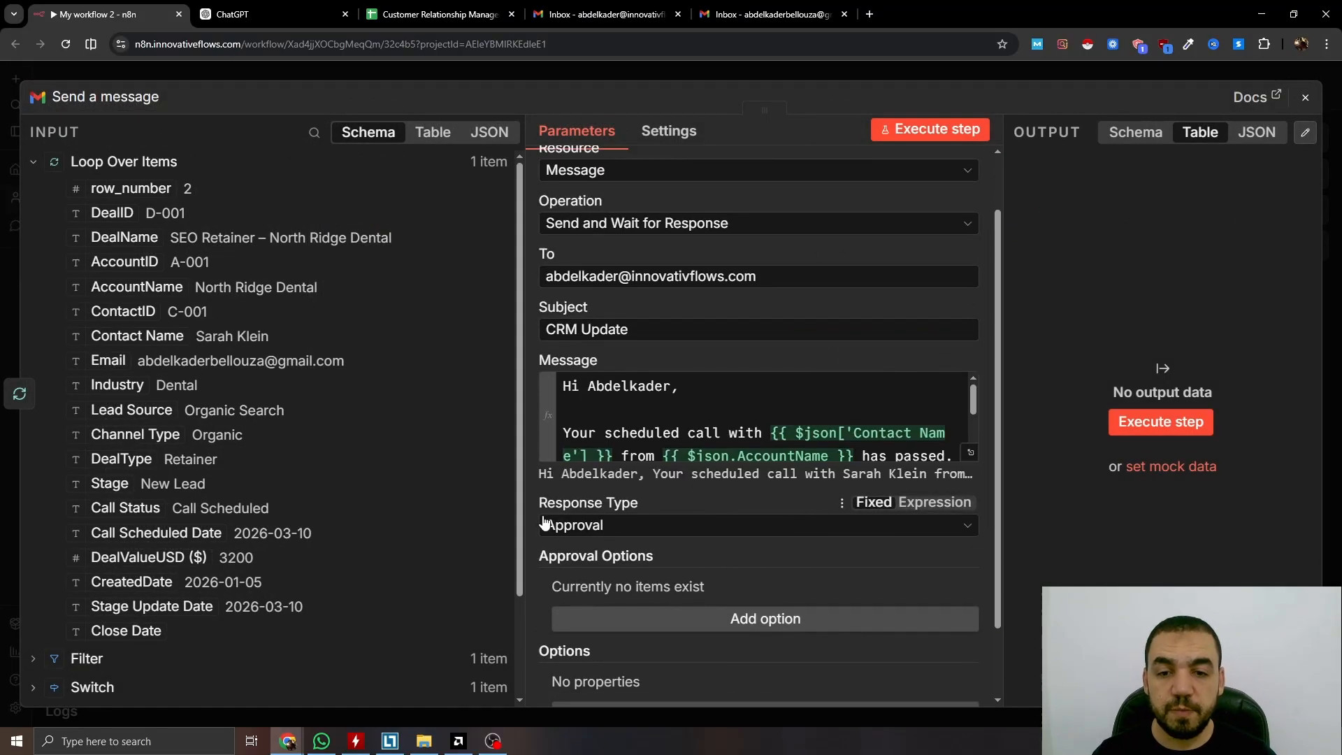
Set the Gmail node's Response Type to Custom Form
click(611, 528)
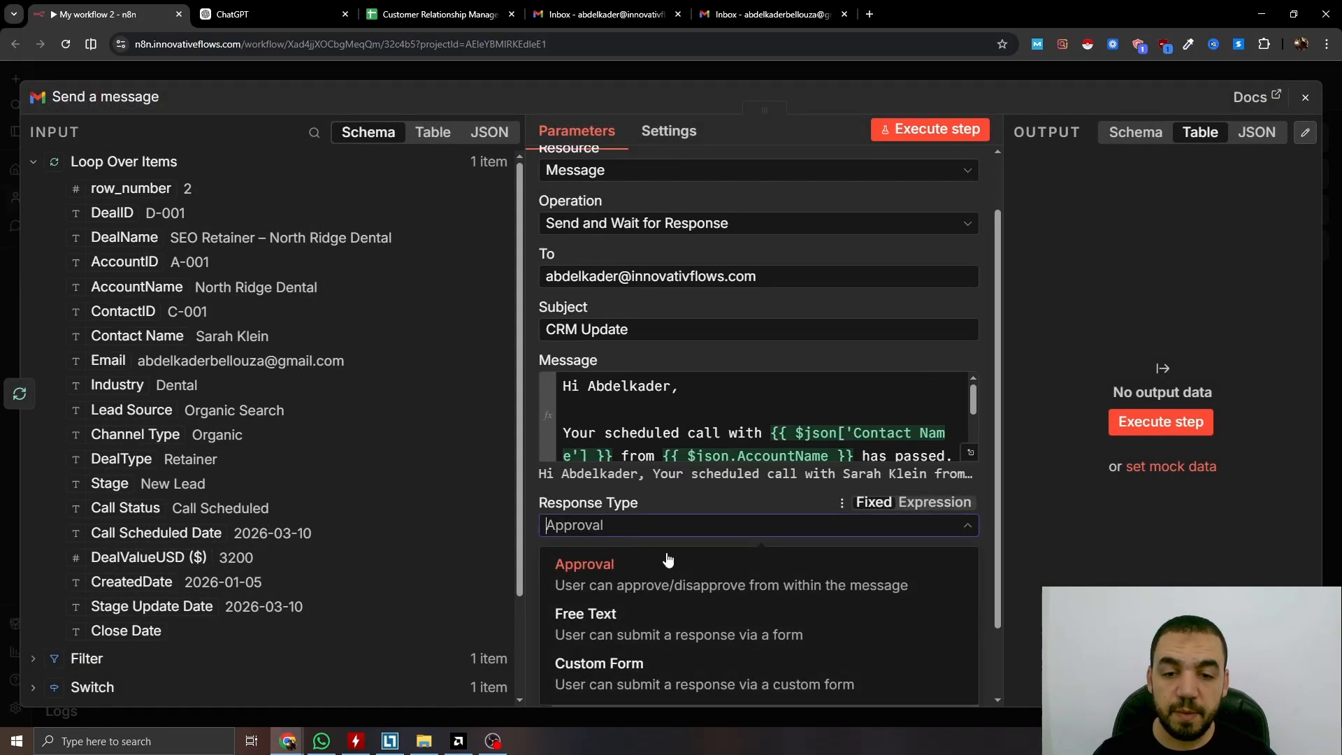
click(639, 672)
scroll(762, 481, down, 2)
Add a Call Status dropdown field with Closed Won, Closed Lost, Discovery and No Show options
click(763, 532)
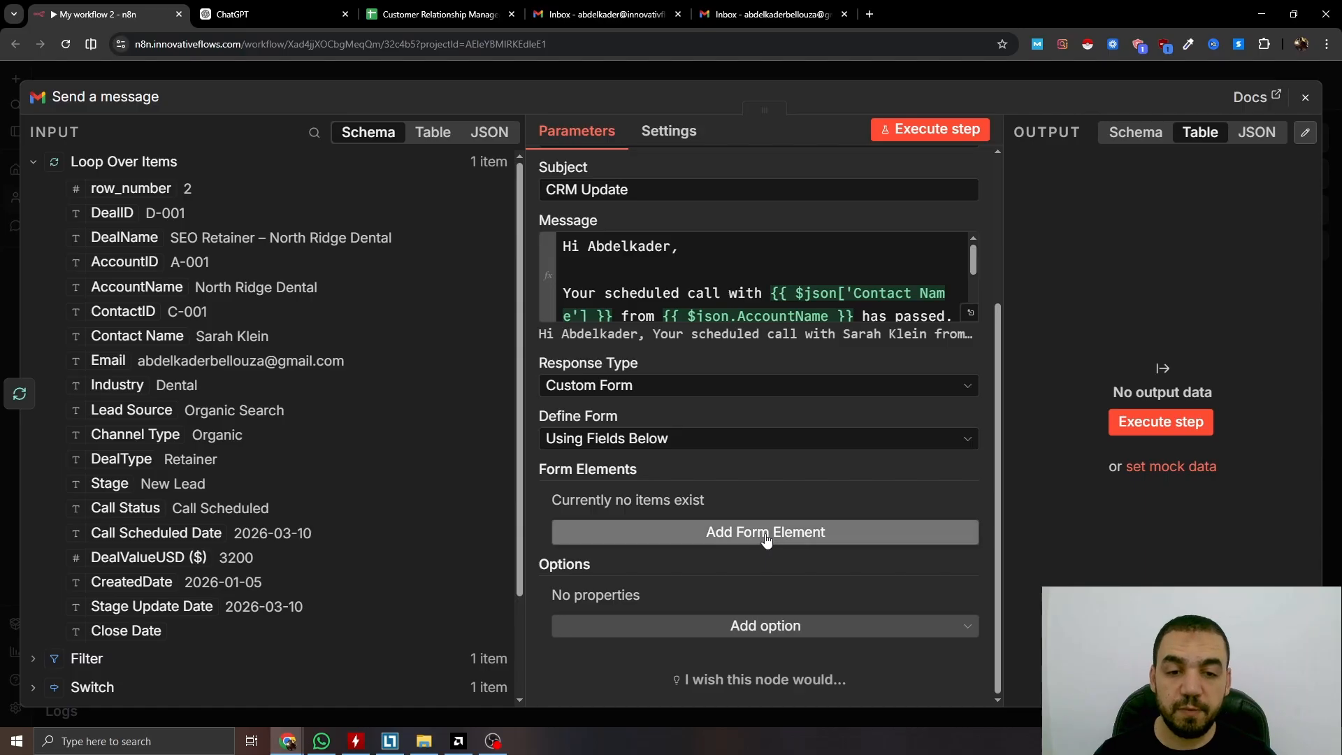
scroll(713, 461, down, 2)
click(662, 388)
text(Call Status)
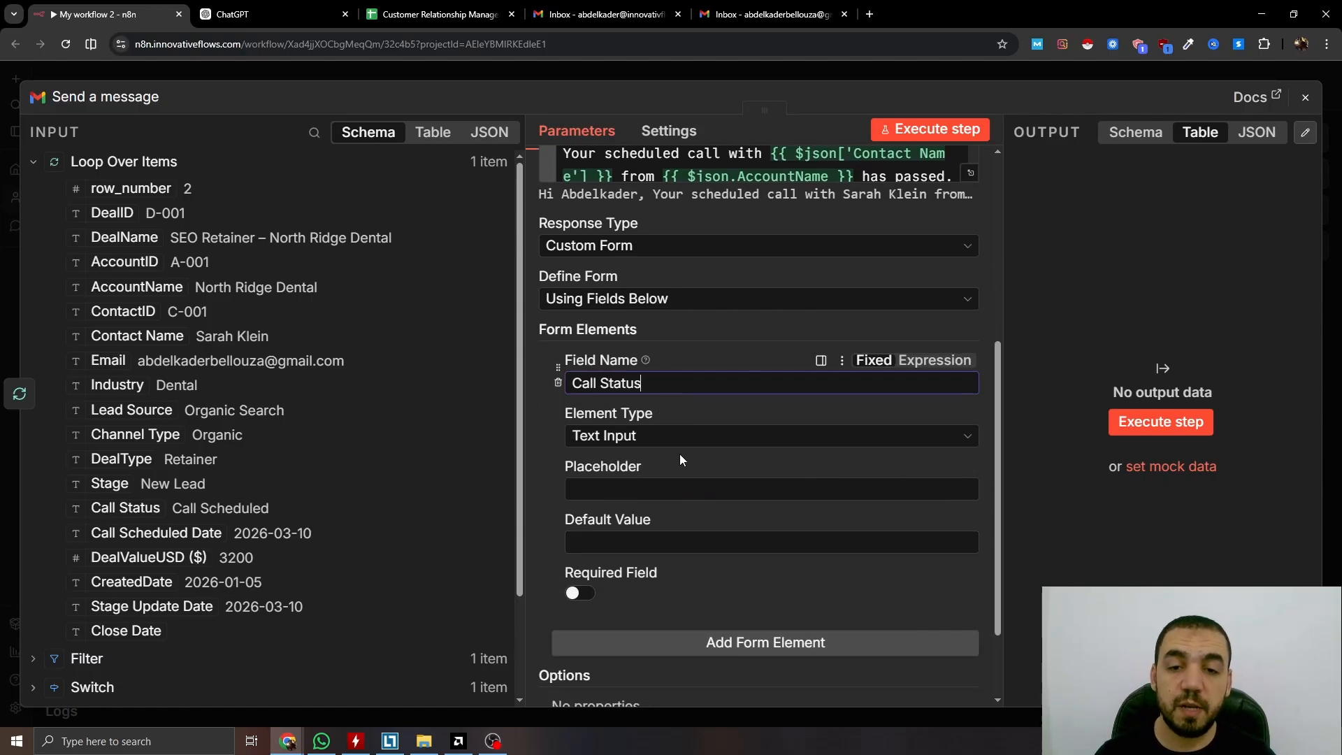
click(688, 436)
scroll(660, 545, up, 2)
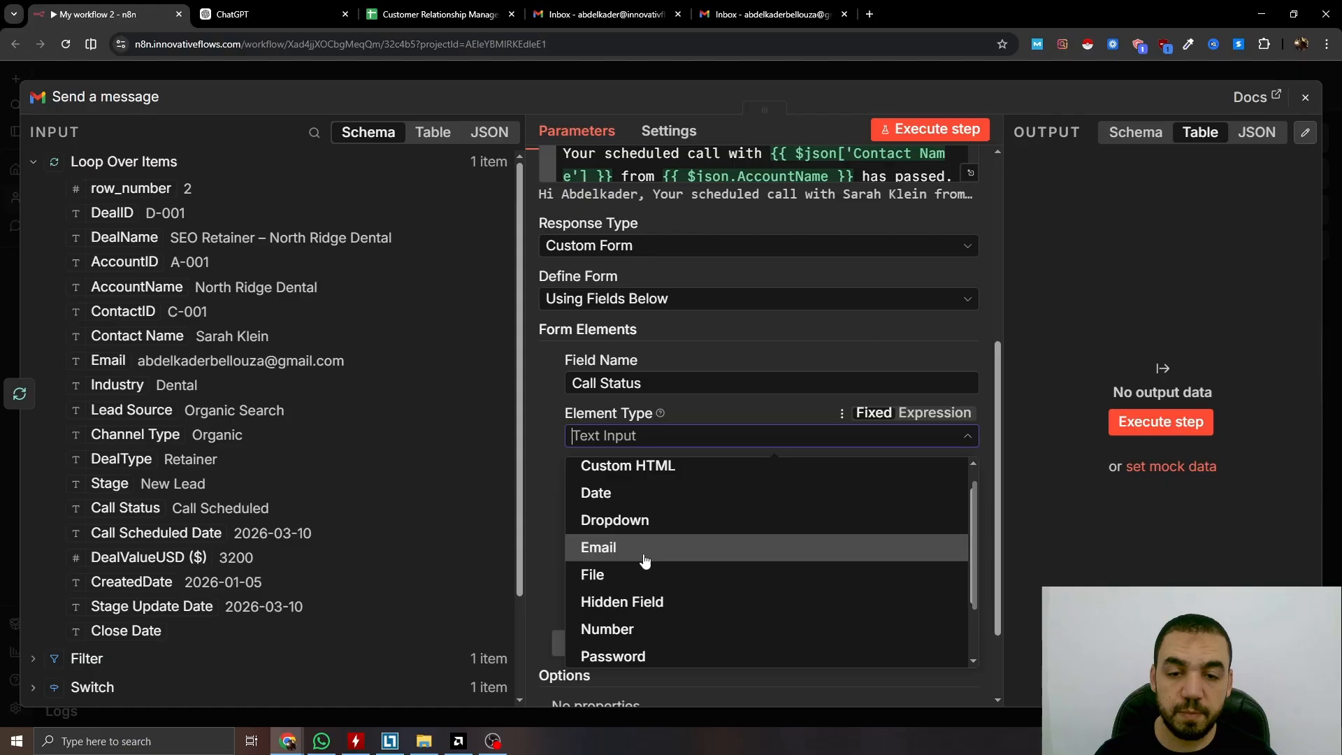
click(712, 527)
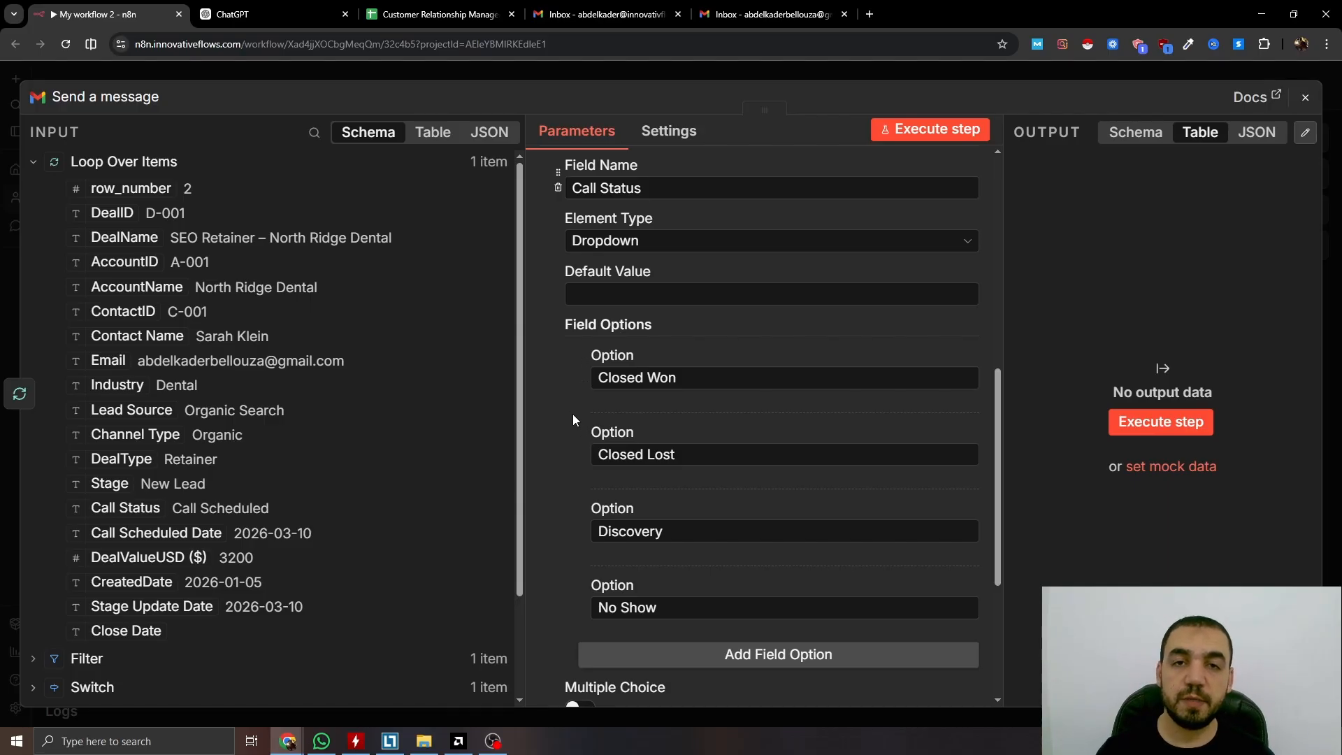
key(Escape)
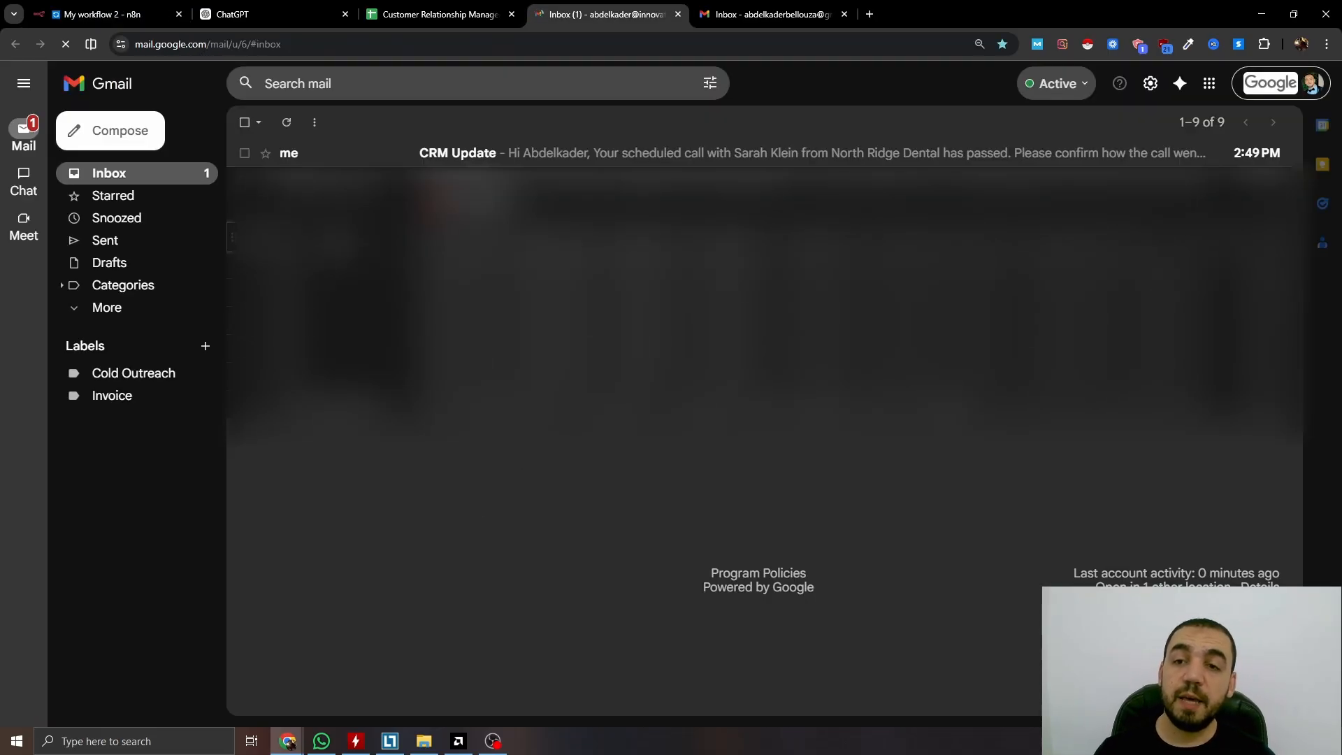
Open the CRM Update email's response form and show the Call Status choices
click(509, 153)
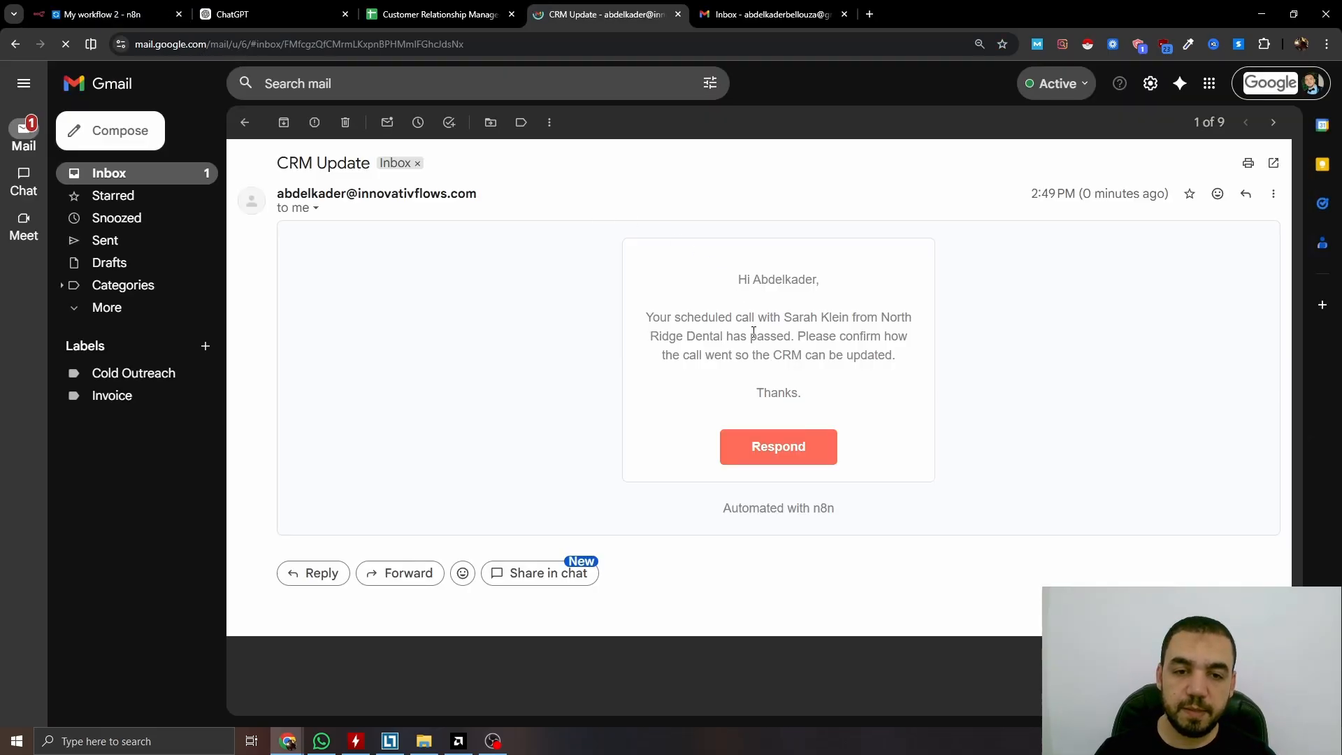
click(796, 455)
click(573, 297)
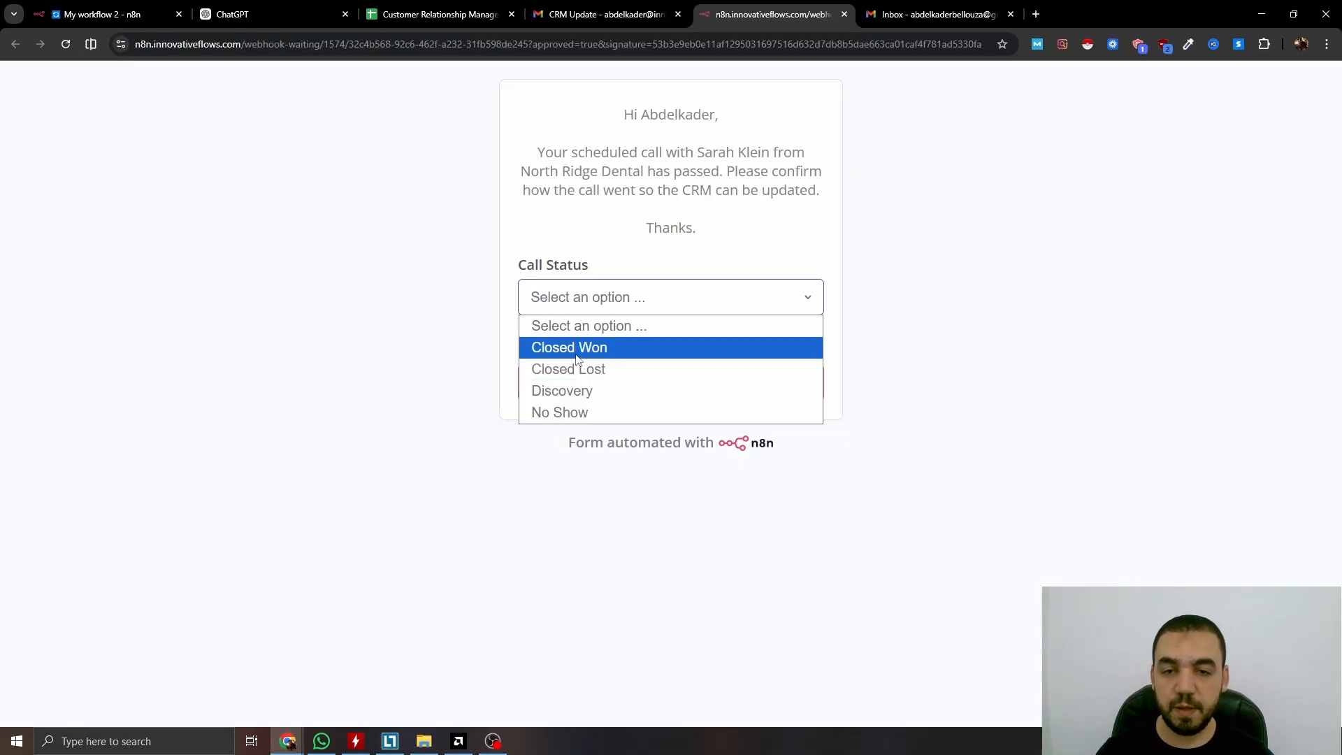
Submit the form with Call Status Closed Won and return to the My workflow 2 tab
click(573, 349)
click(687, 384)
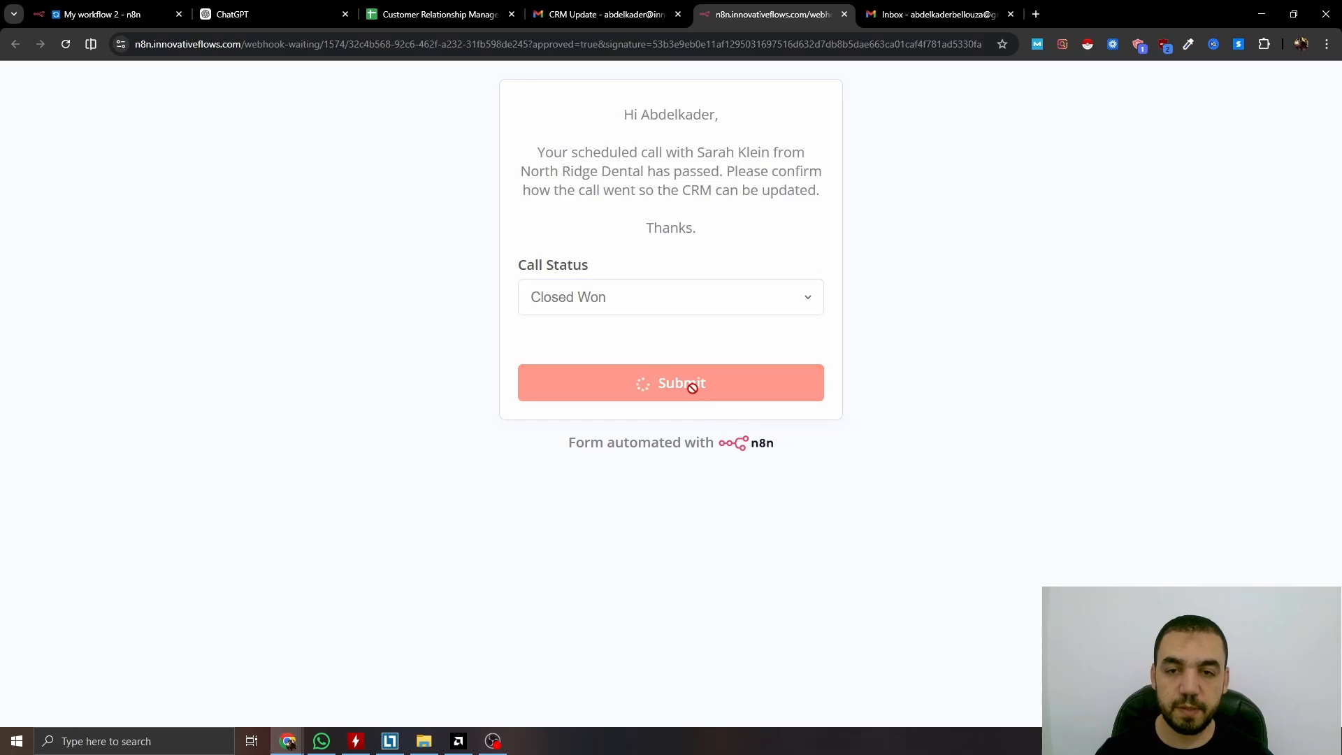
key(ctrl+1)
drag(747, 555, 668, 527)
Add Switch1 after Send a message, routing Call Status to Closed Won, Discovery, Closed Lost and No Show outputs
click(864, 423)
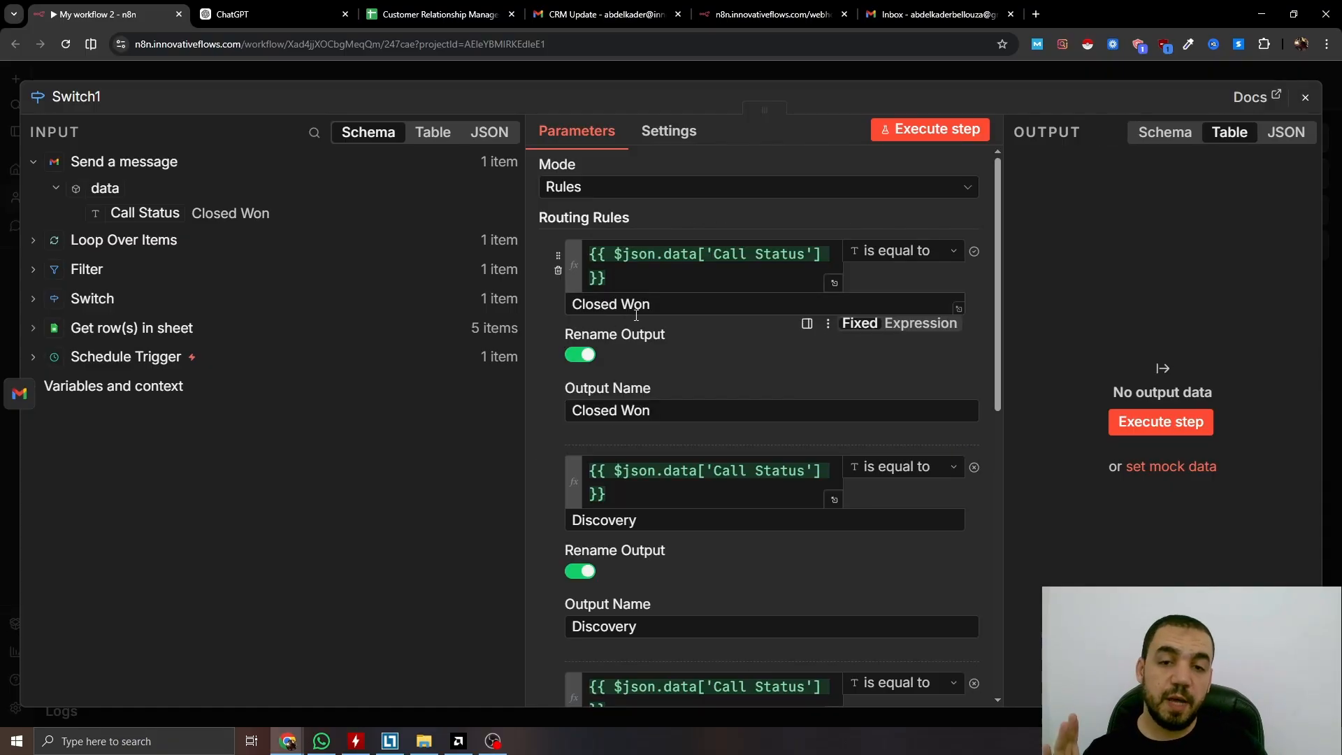
scroll(672, 347, down, 3)
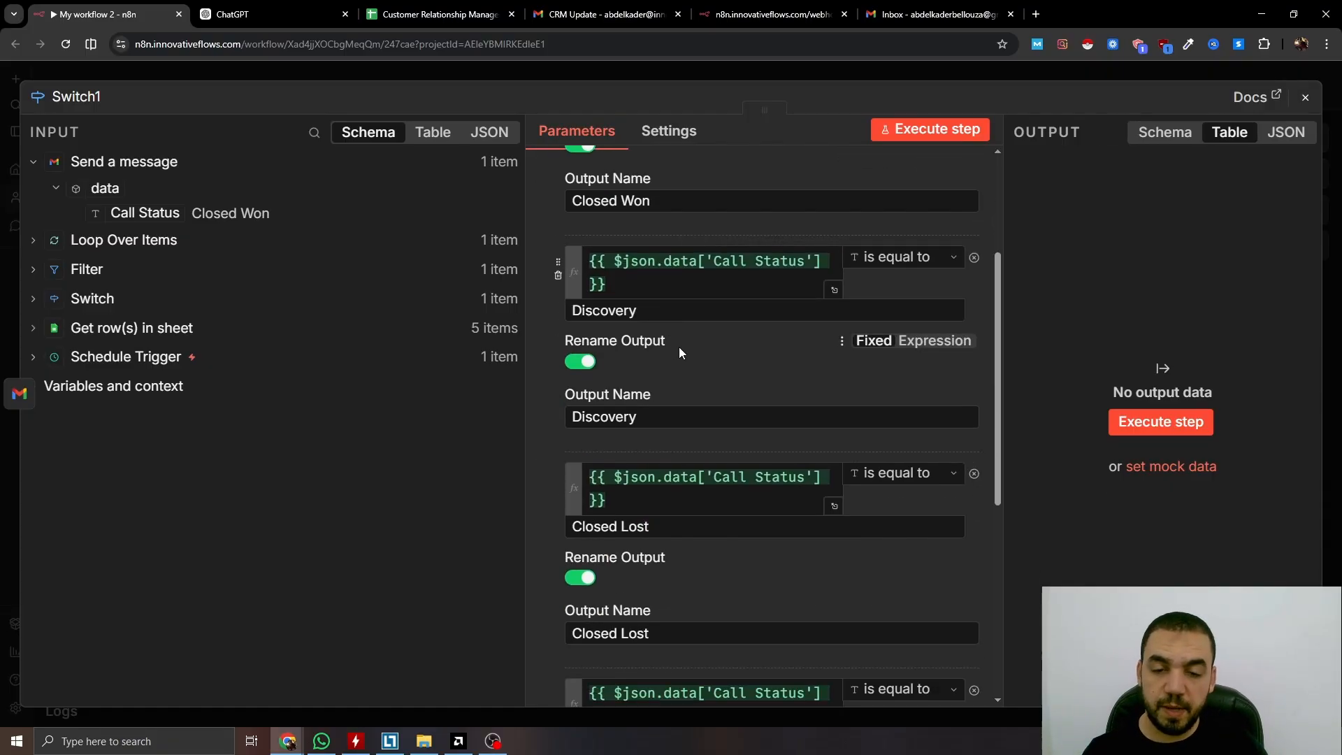
scroll(678, 347, down, 2)
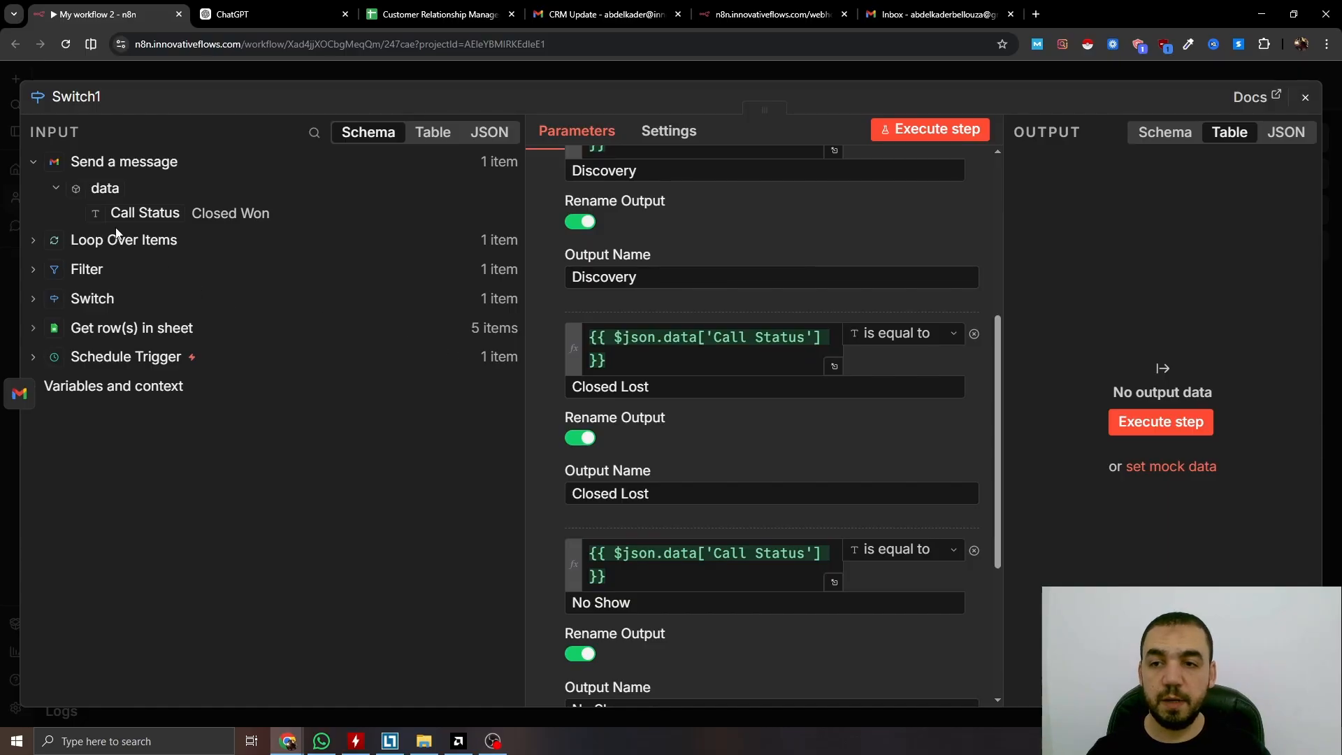
scroll(573, 402, up, 5)
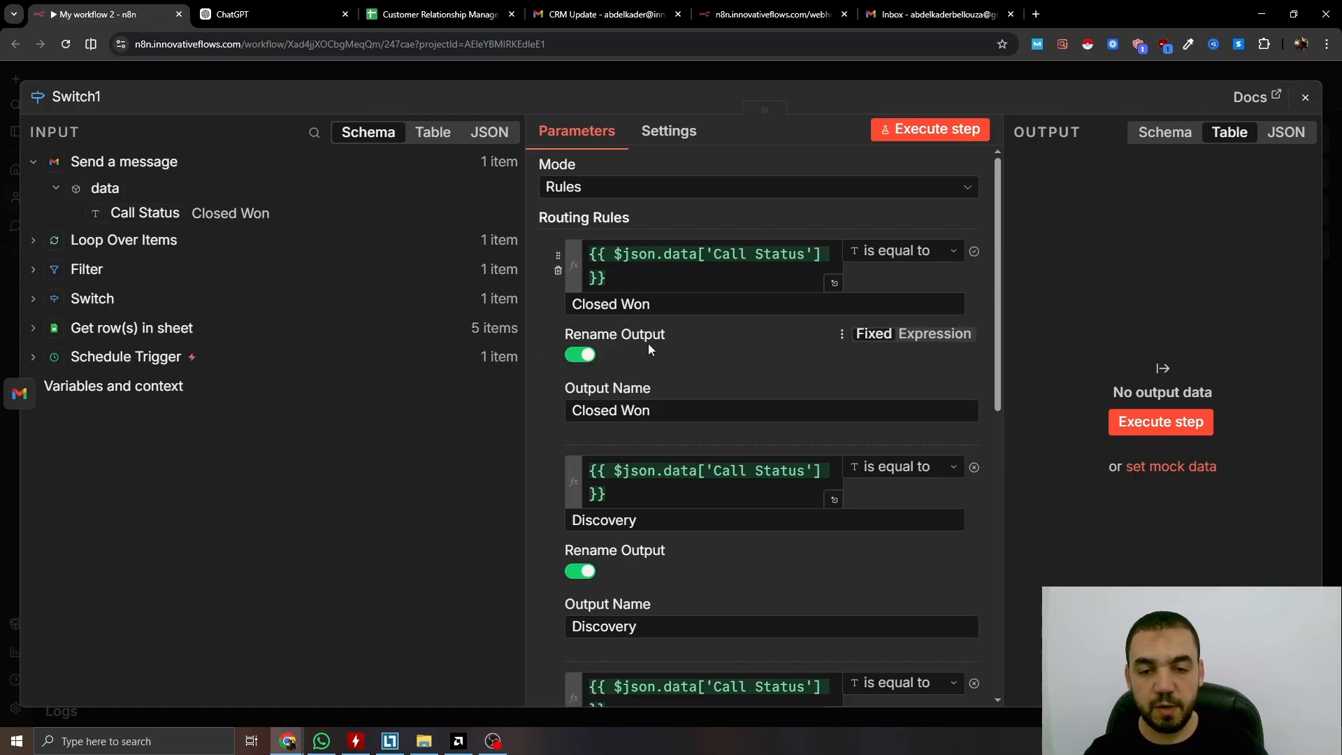
scroll(664, 357, down, 3)
click(697, 72)
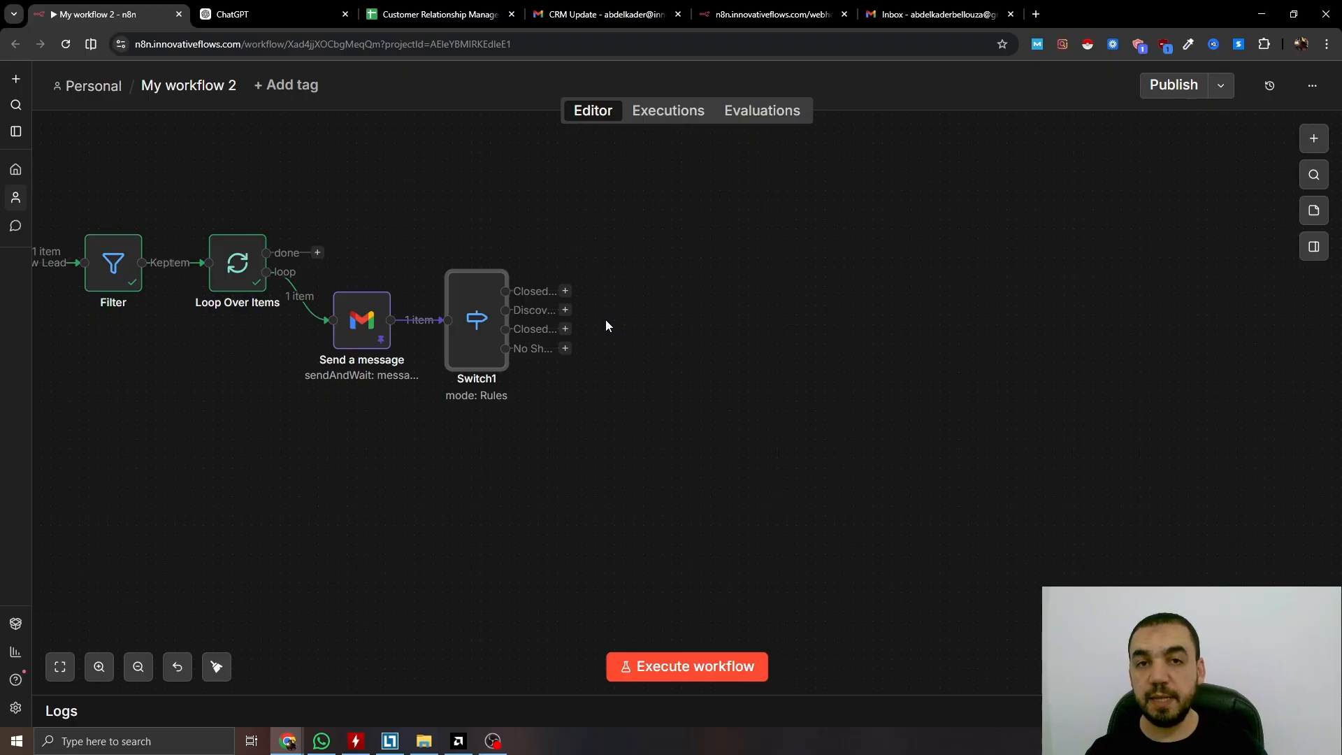
After the Closed Won branch, add a Google Sheets Update row step on the CRM Deals sheet, matching rows on row_number
click(568, 292)
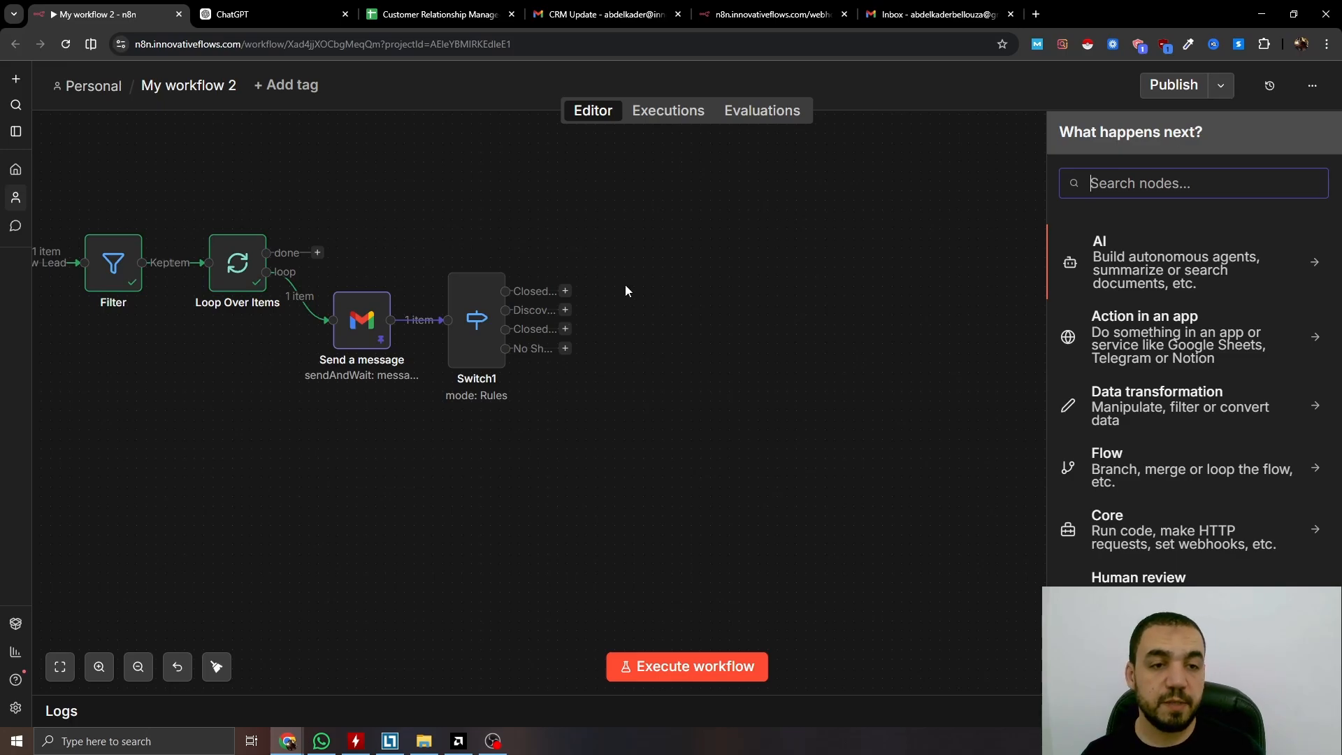
text(Google s)
key(Return)
text(update)
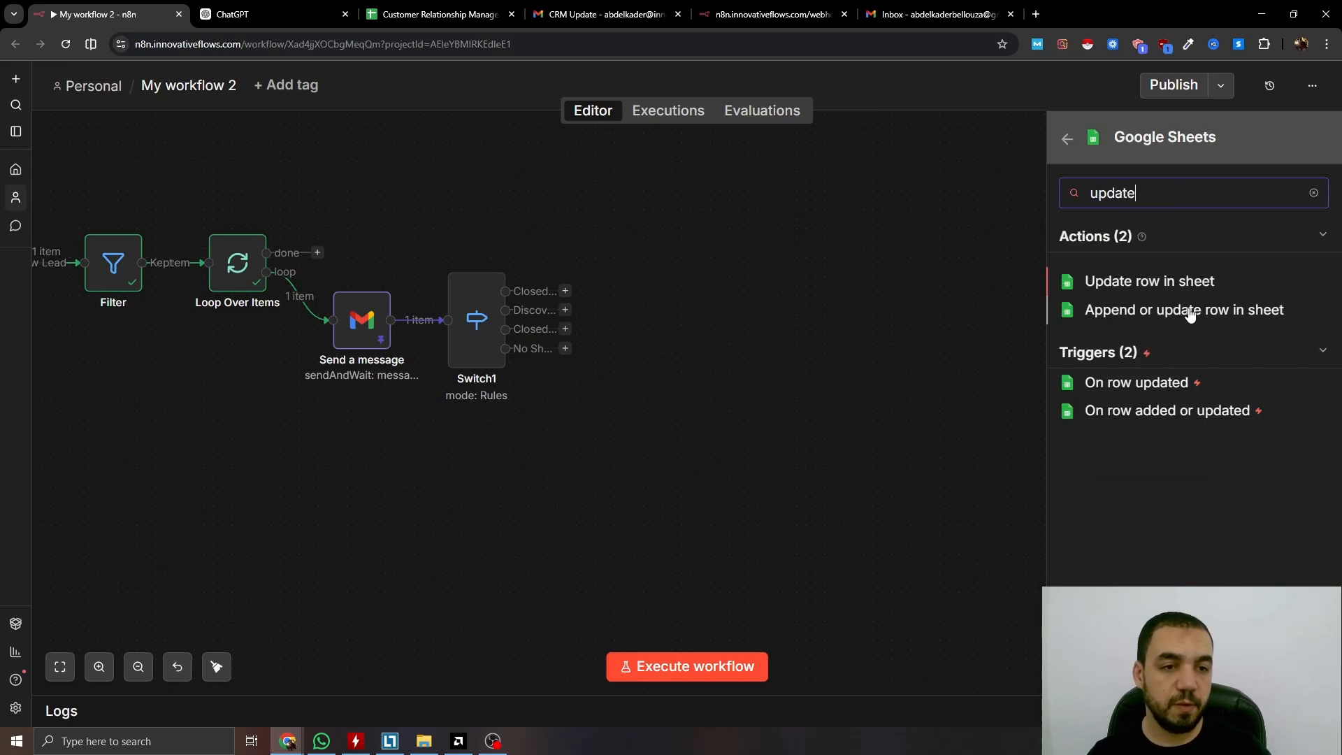
key(Return)
click(638, 404)
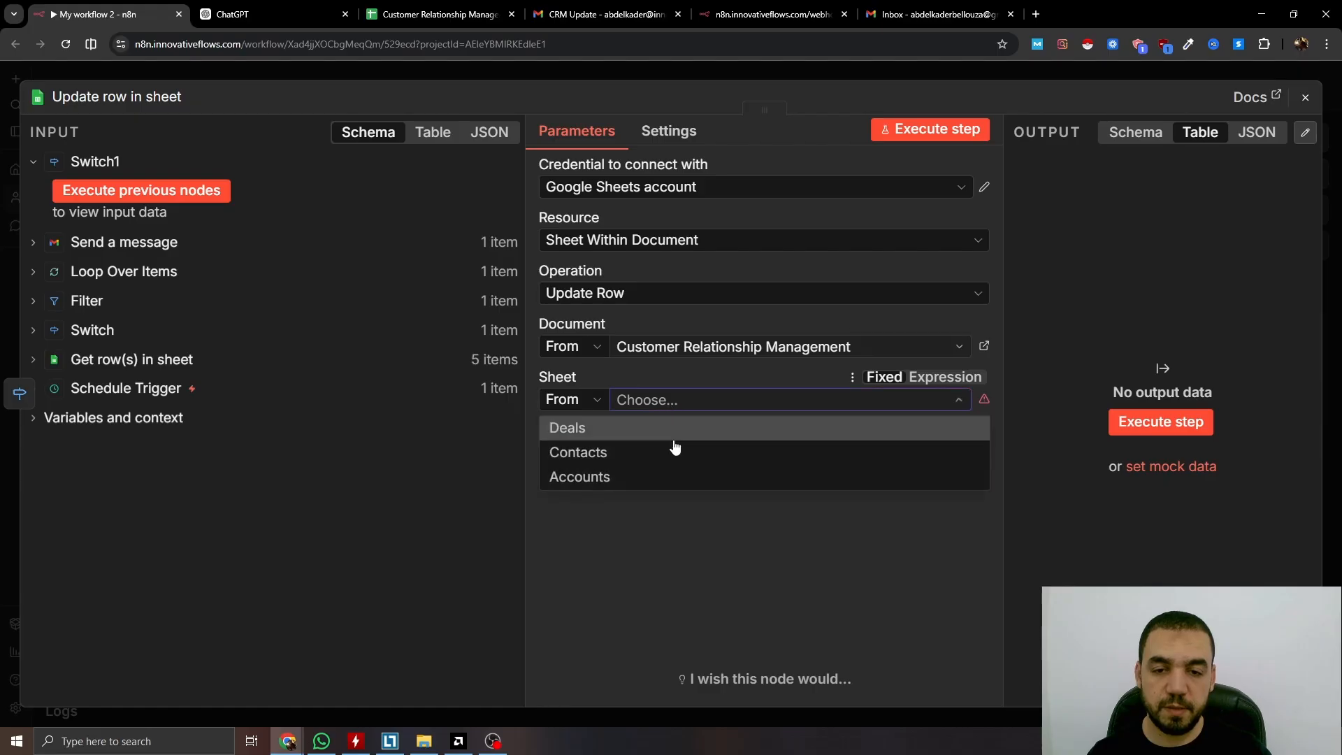
click(594, 429)
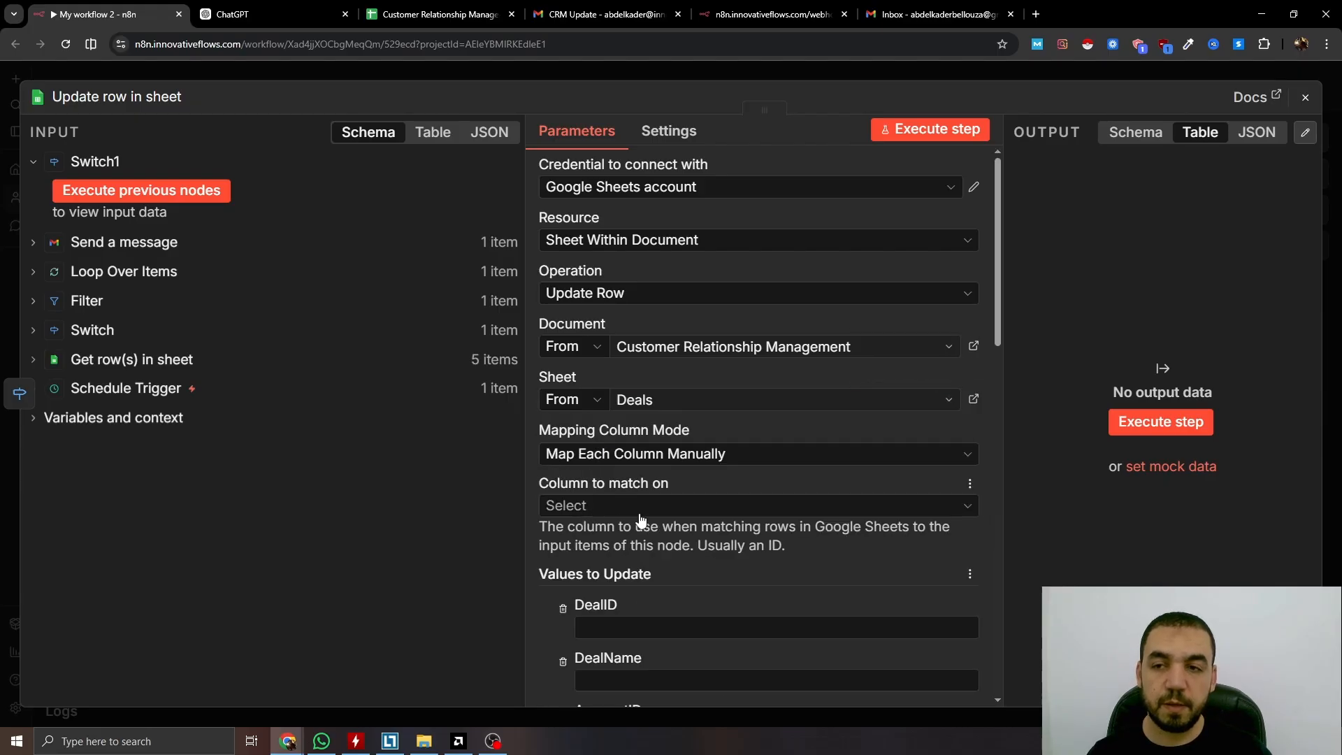
click(631, 506)
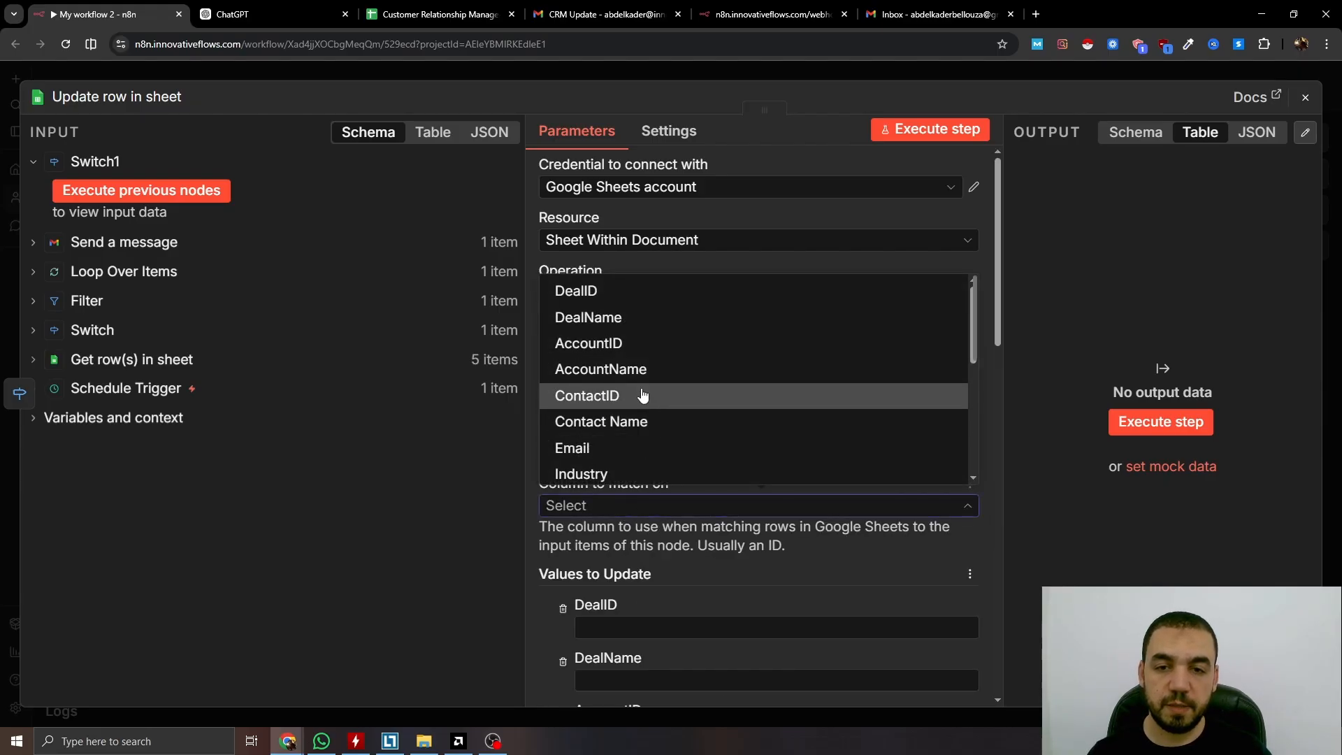
scroll(643, 395, down, 5)
click(638, 465)
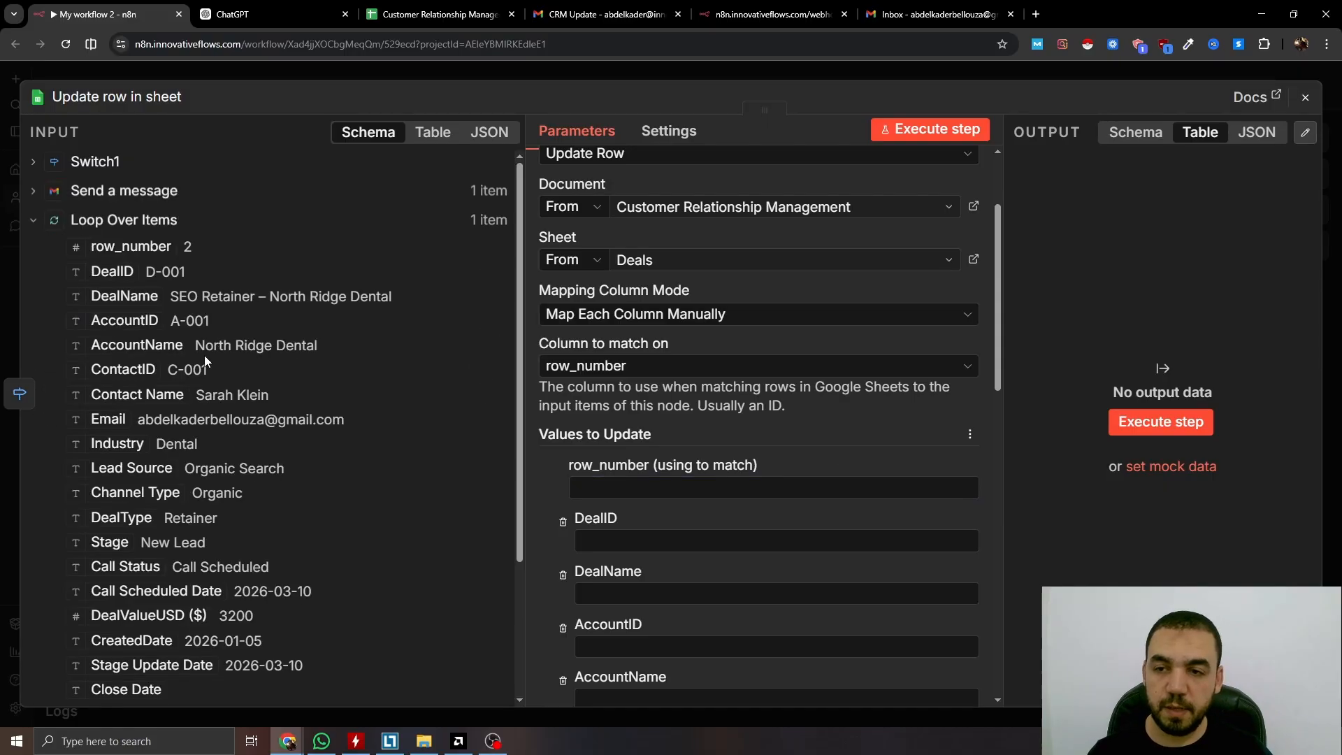
click(751, 490)
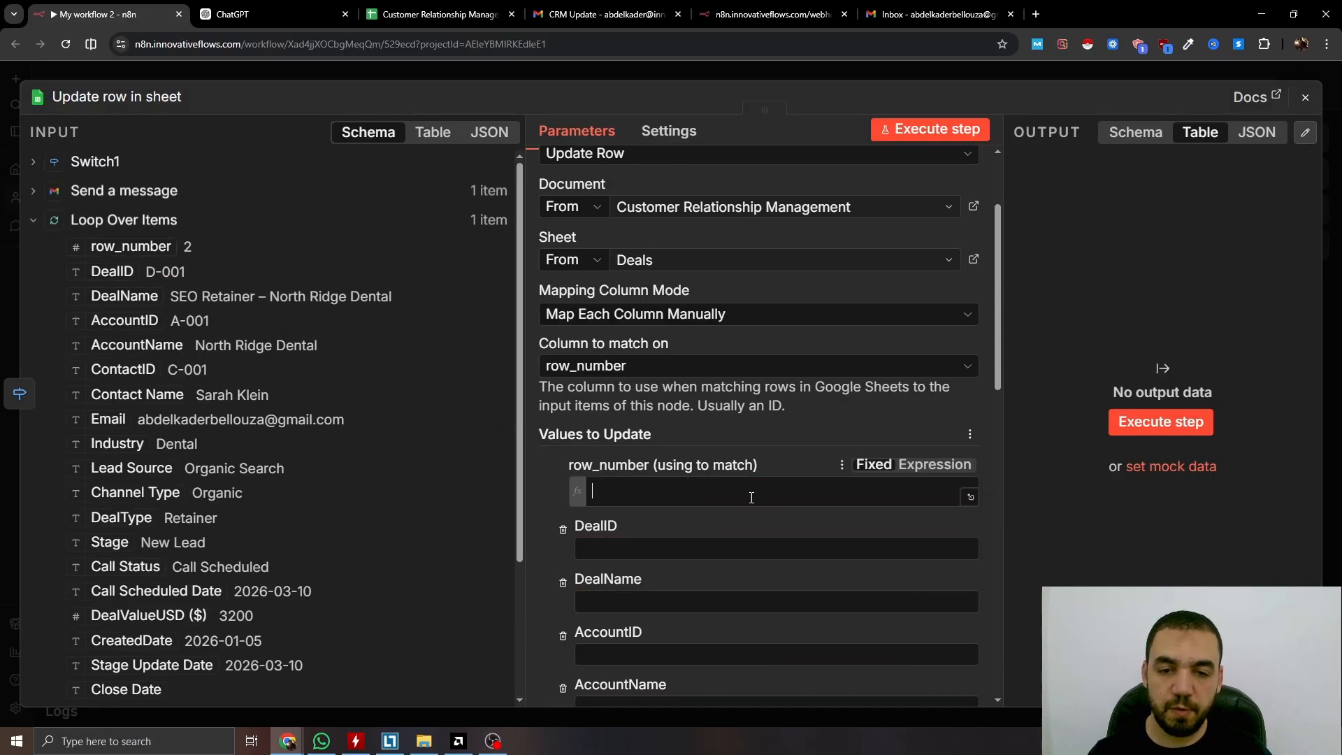
Set Close Date and Stage Update Date to {{ $now.format('yyyy-MM-dd') }}, then bring up the CRM spreadsheet
scroll(742, 458, down, 8)
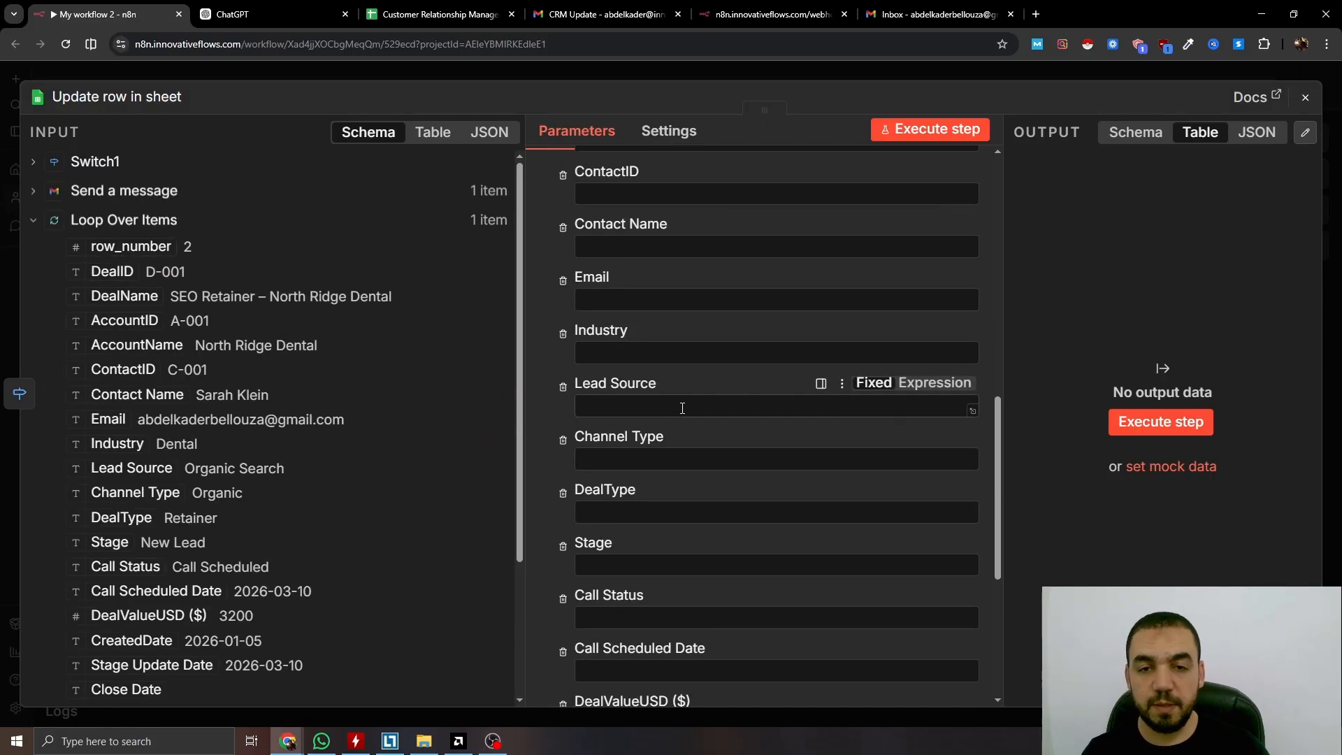
scroll(687, 416, down, 5)
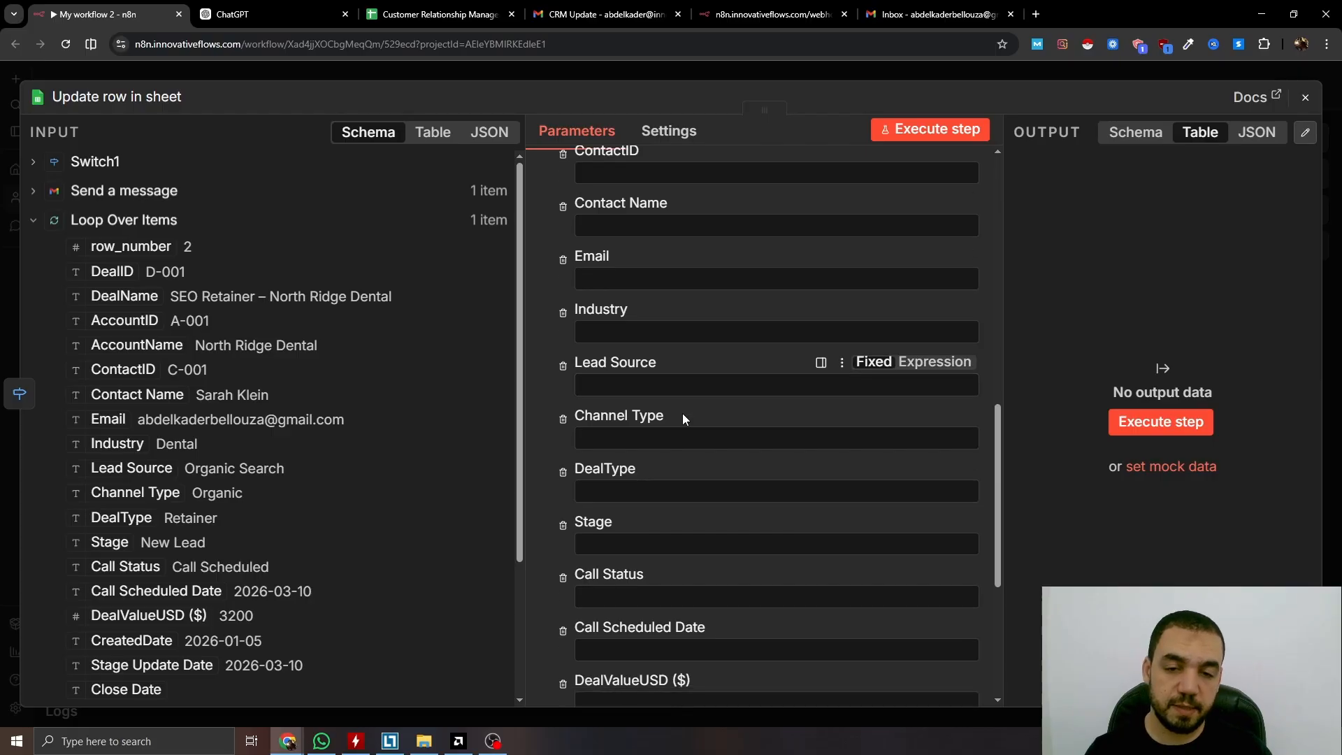
click(933, 511)
text({{ $now.format()
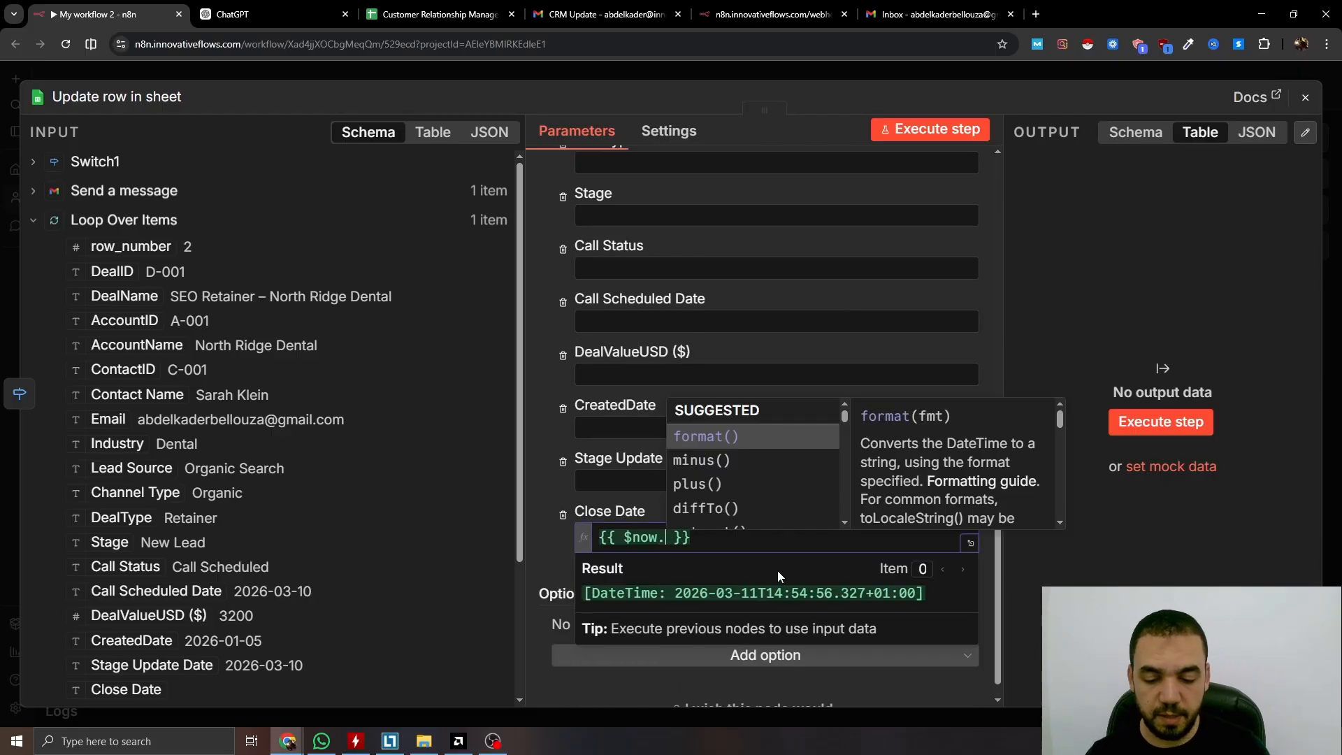
drag(861, 538, 626, 525)
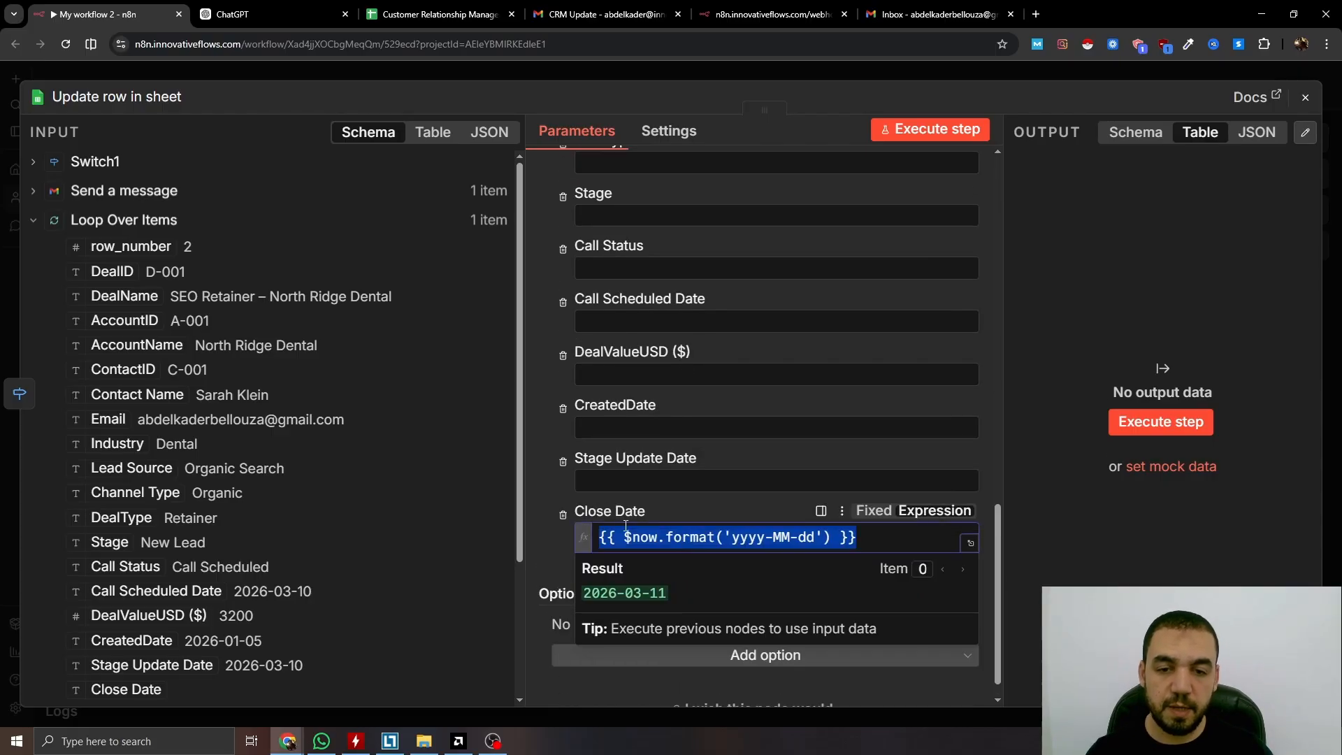
key(ctrl+c)
click(629, 480)
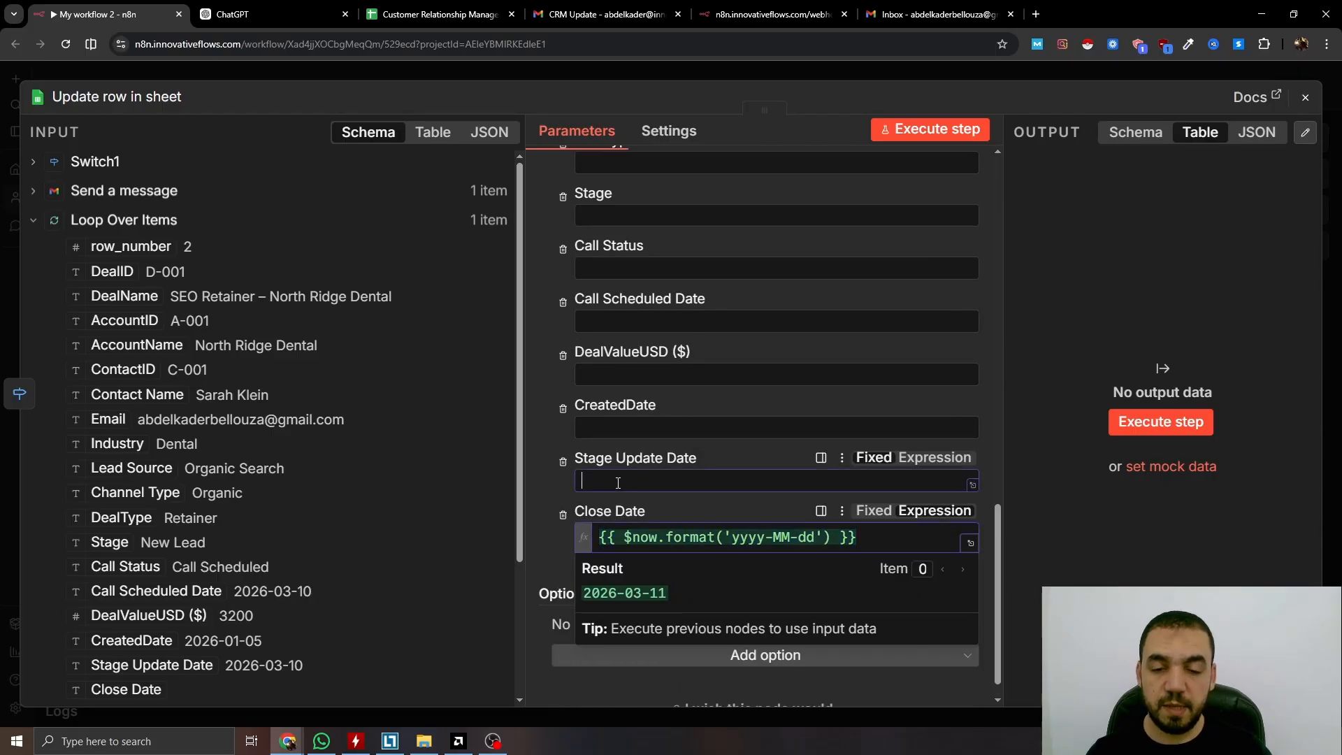
key(ctrl+v)
click(548, 434)
scroll(622, 430, up, 3)
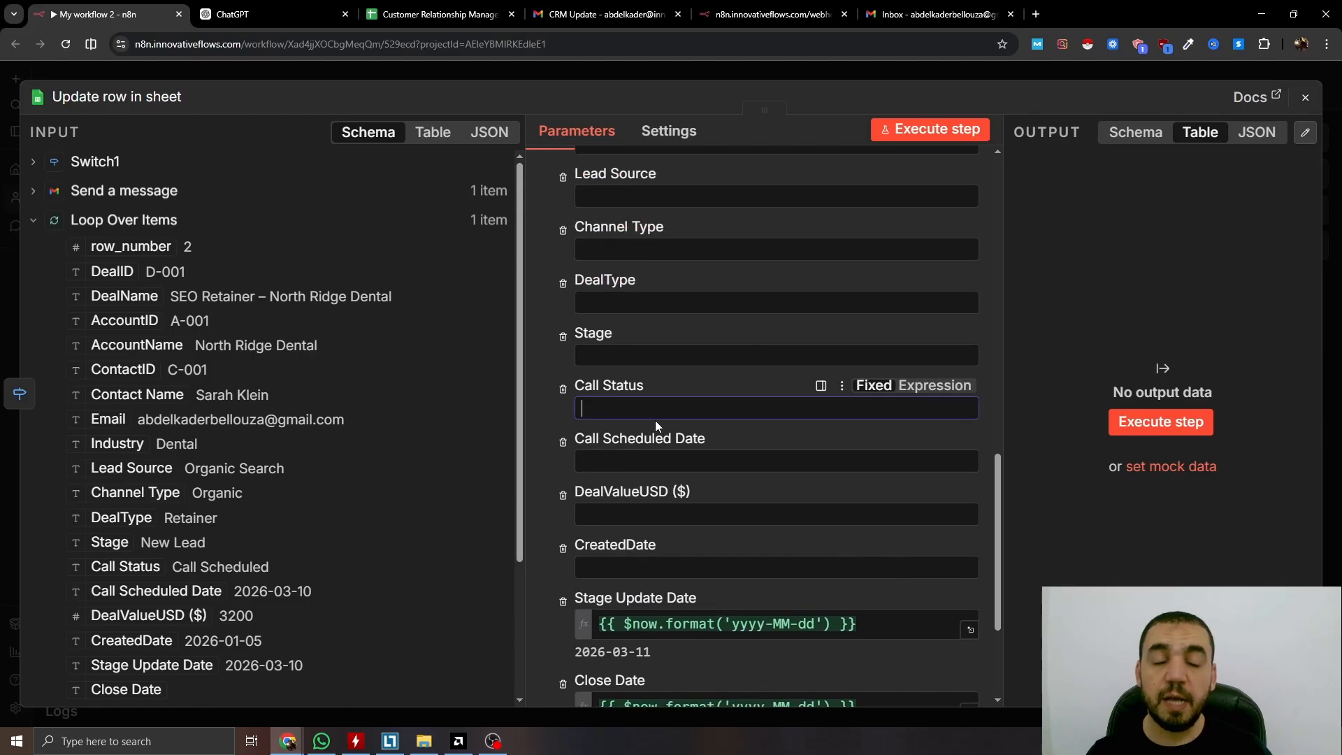
click(440, 14)
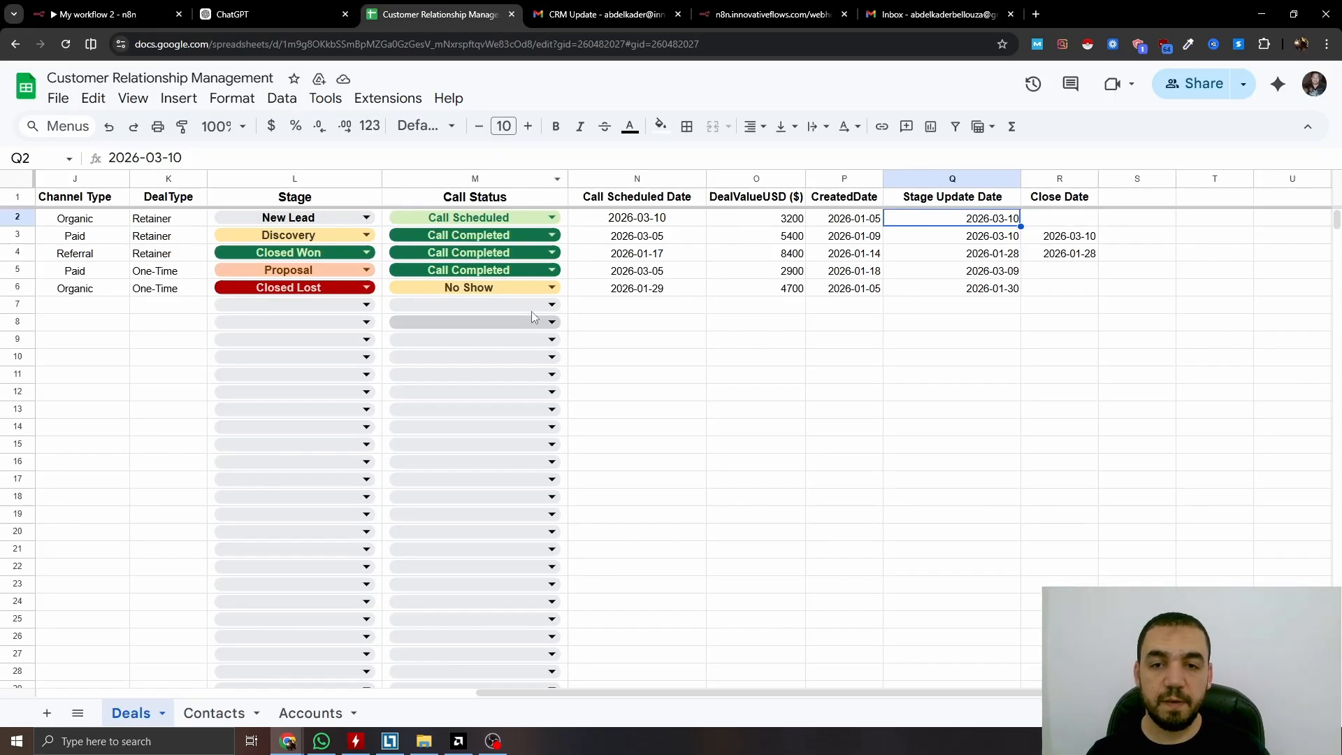
Check the sheet's allowed values, then set Call Status to 'Call Completed' and Stage to 'Closed Won'
click(475, 218)
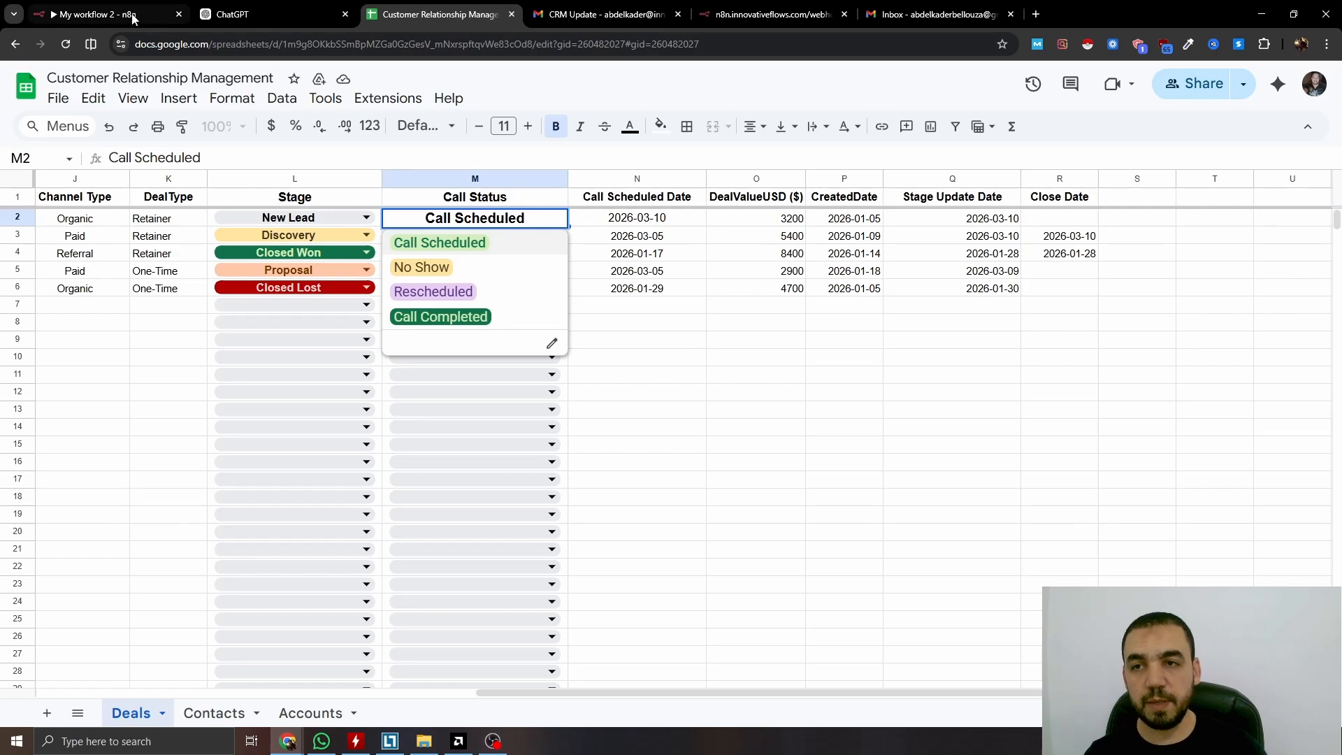
click(94, 14)
text(Call Completed)
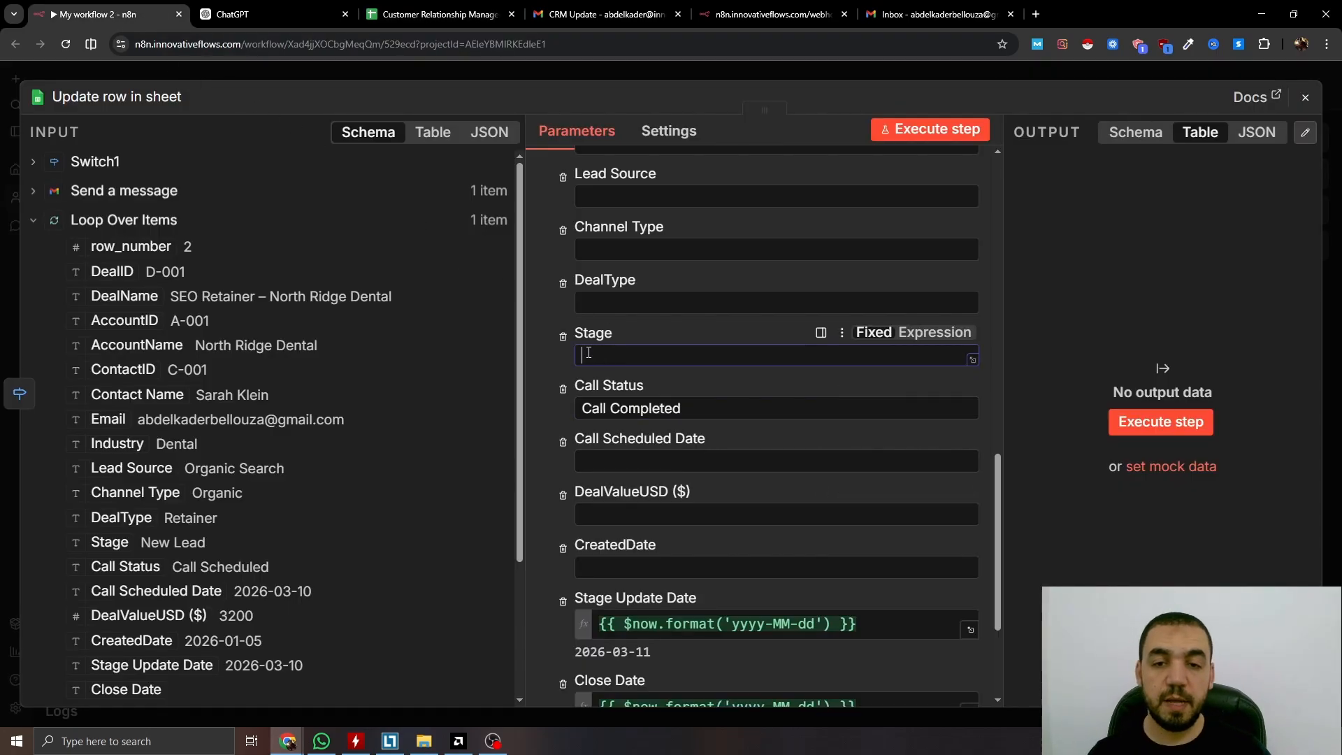
click(649, 356)
text(Closed Won)
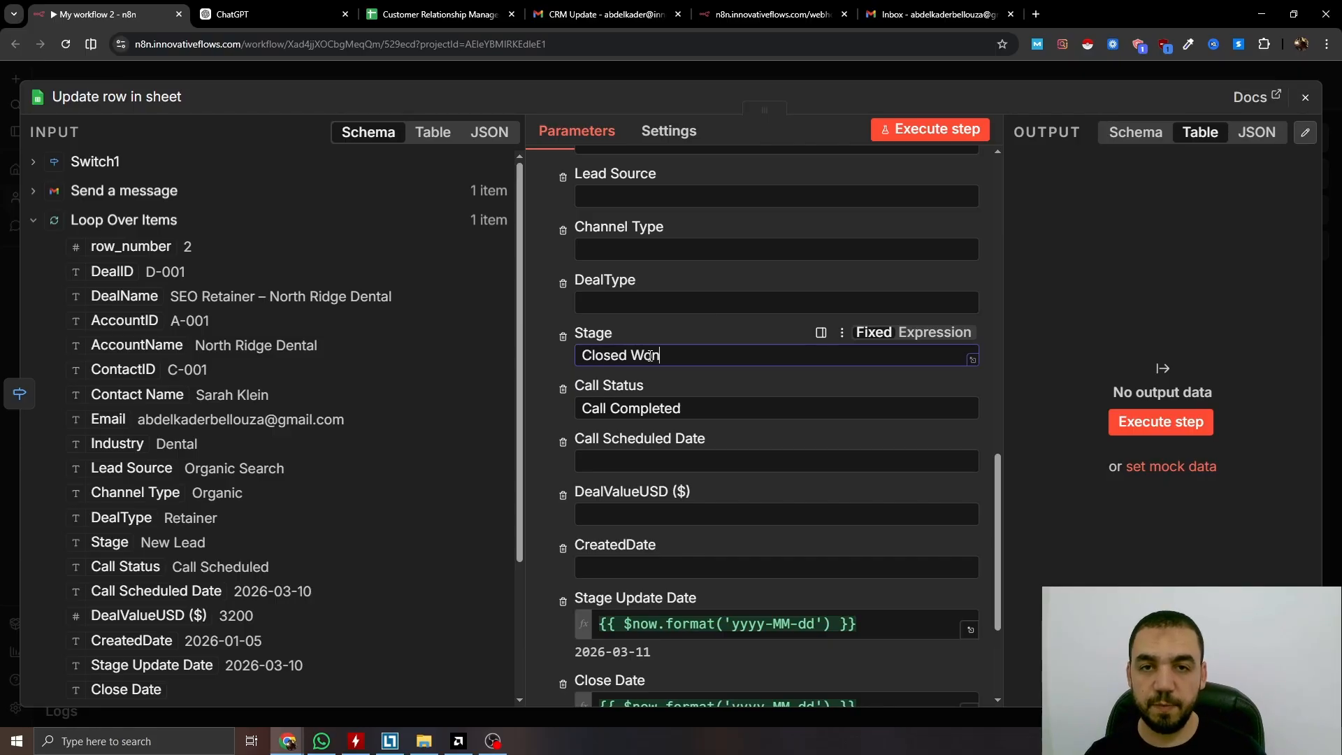
key(ctrl+3)
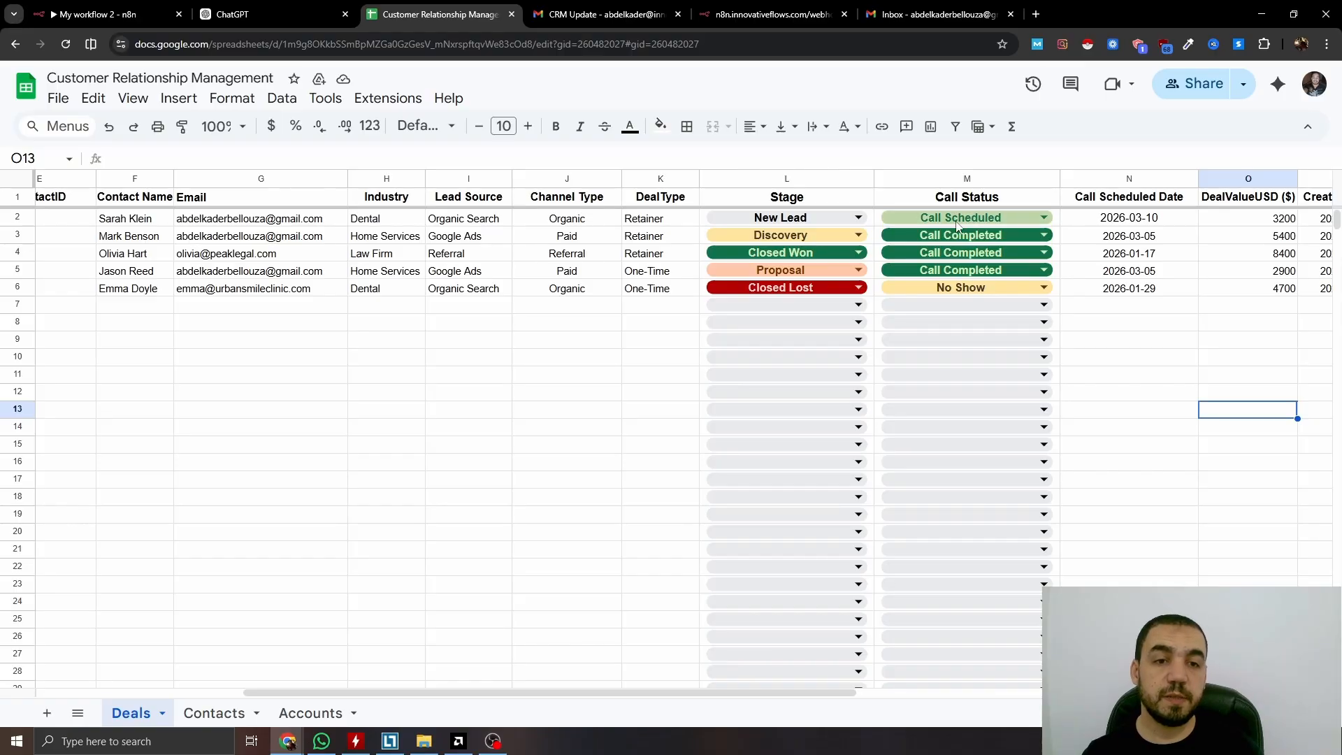
key(ctrl+1)
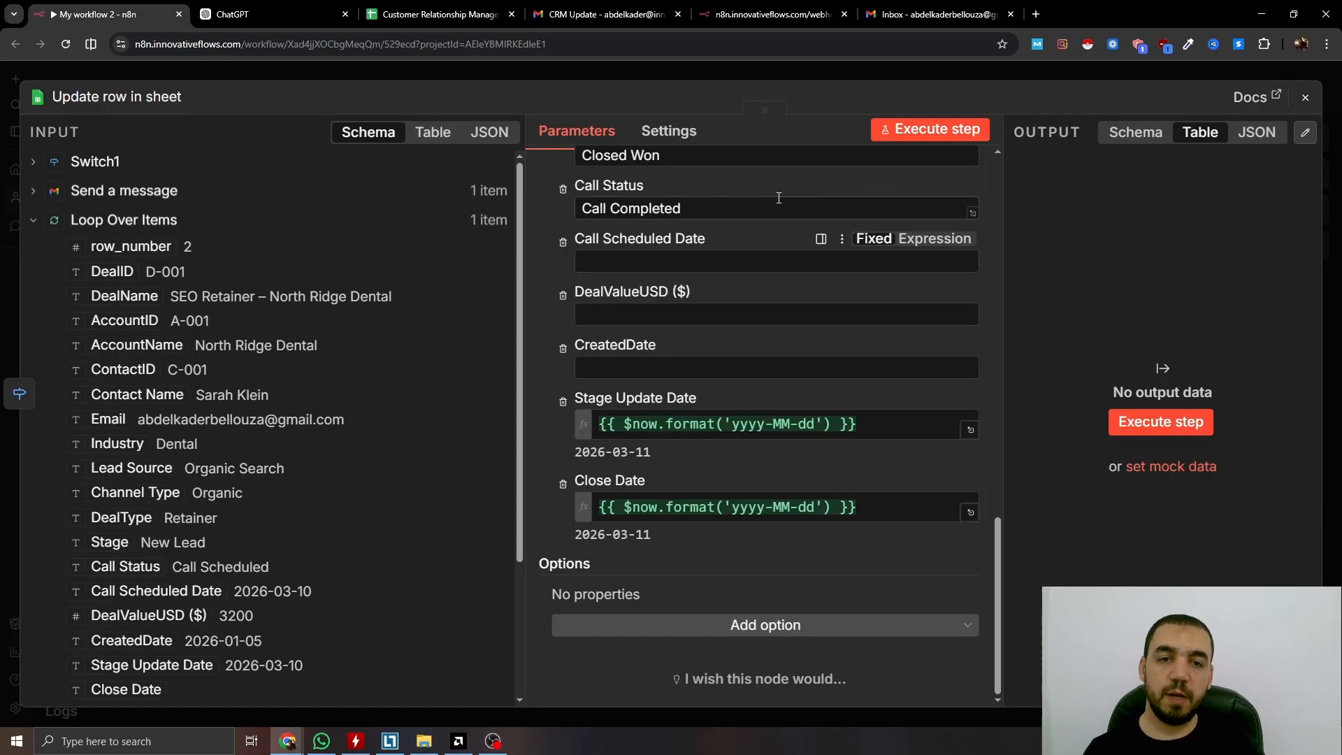
click(781, 77)
Add a Gmail Send a message step after the row update, sent to the contact's Email with subject 'Welcome Aboard'
click(652, 290)
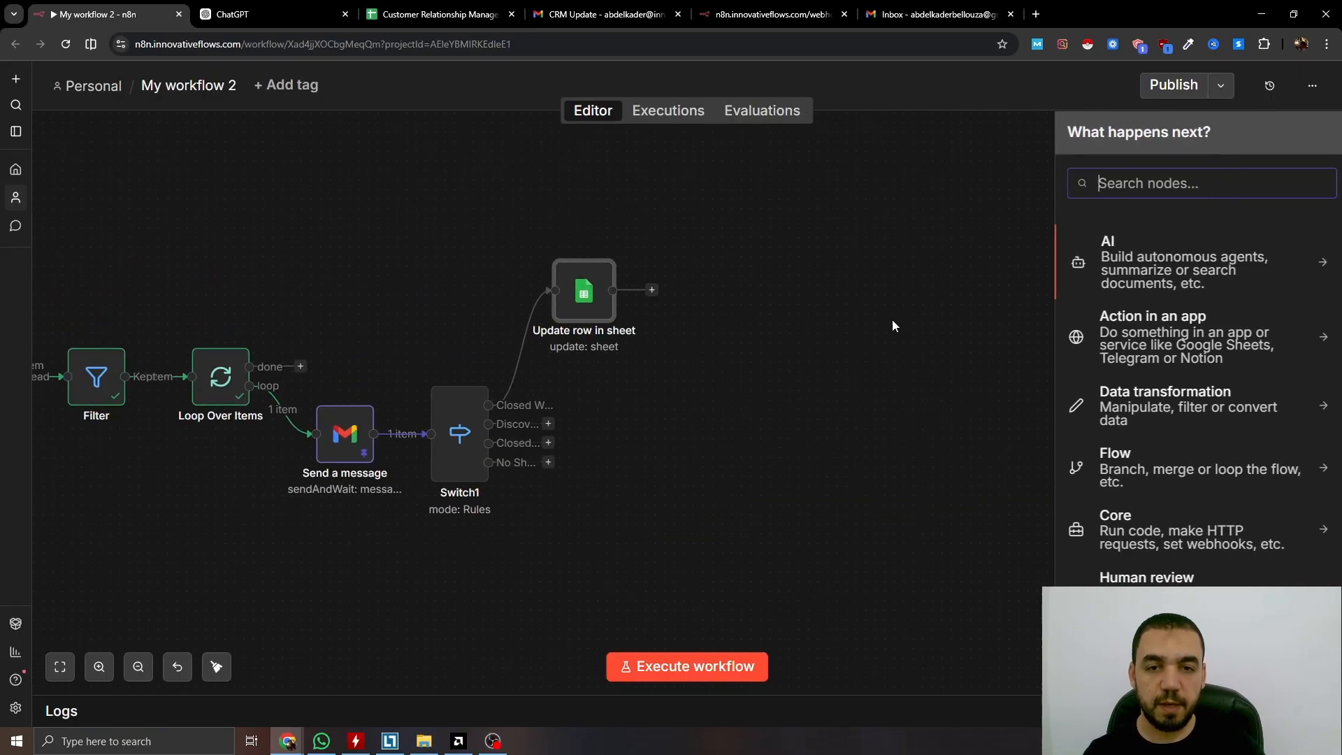
text(gmai)
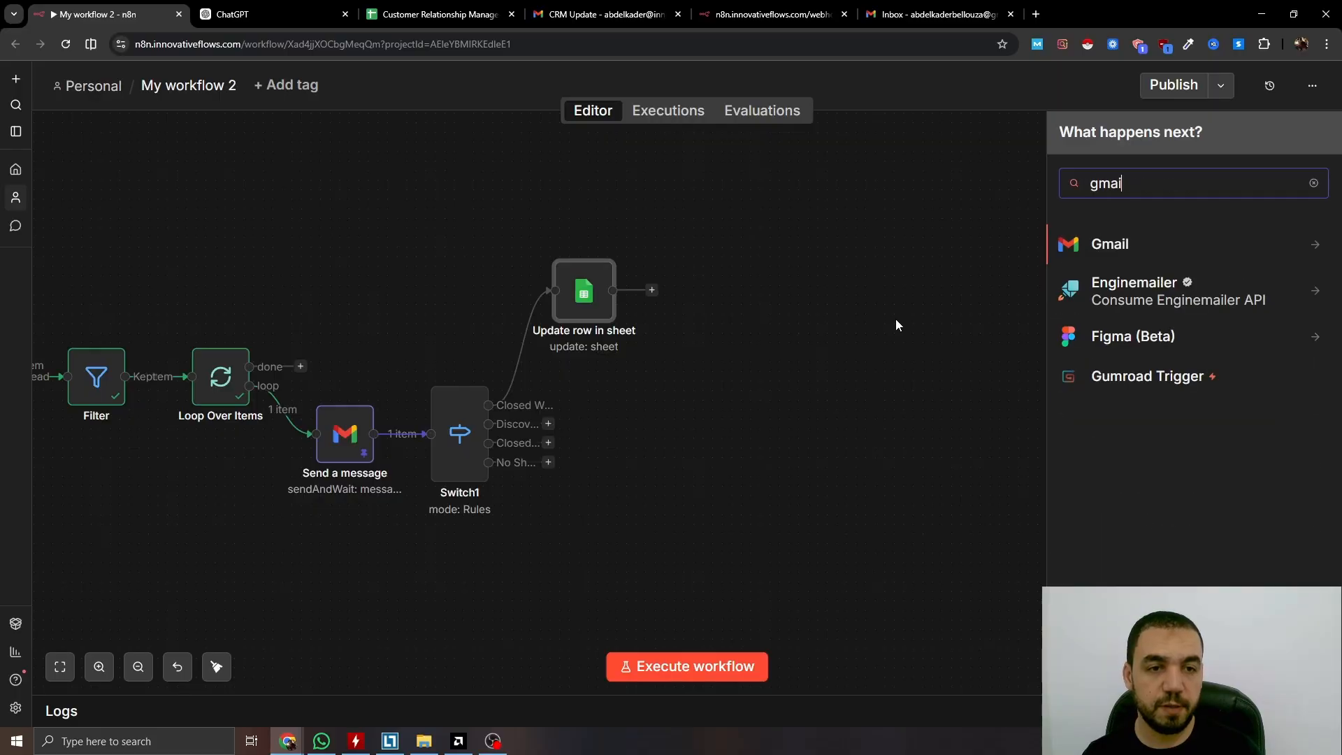
text(l)
key(Return)
text(send)
click(1134, 282)
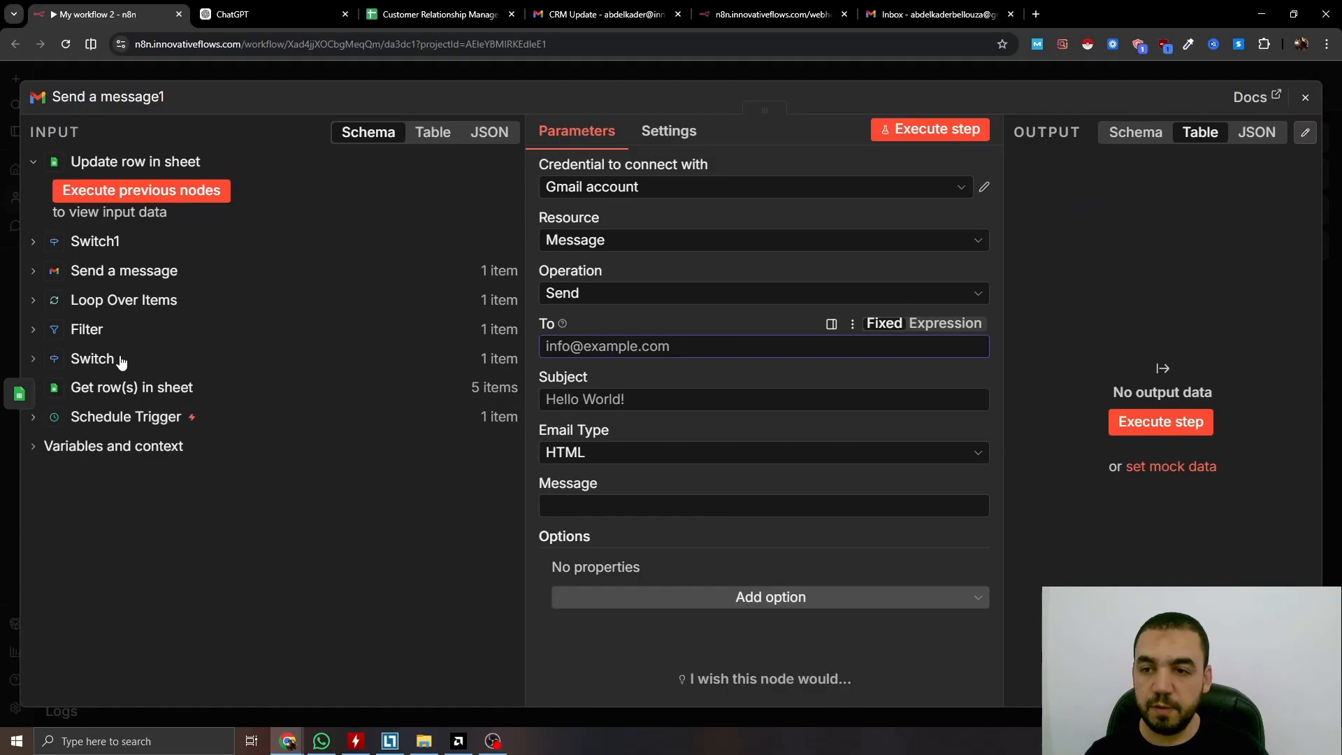
drag(110, 445, 563, 347)
click(629, 416)
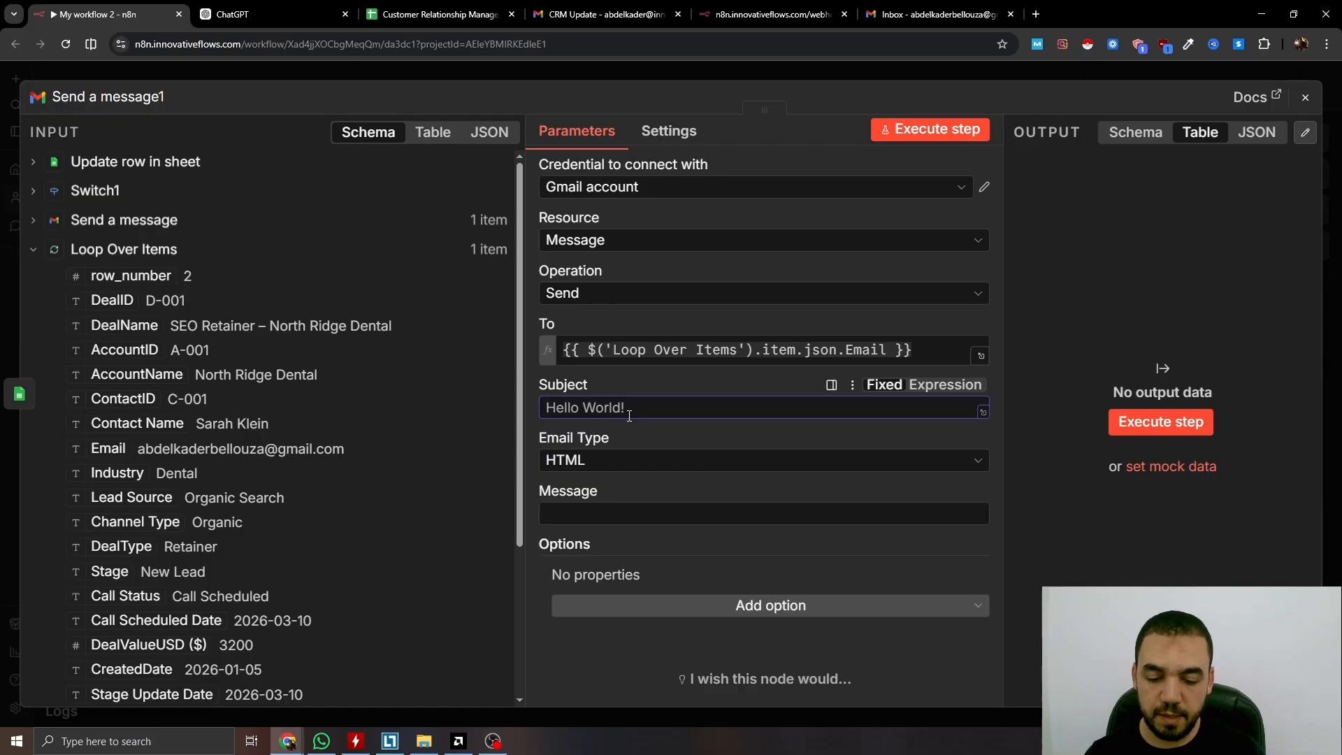
text(Welcome Aboard.)
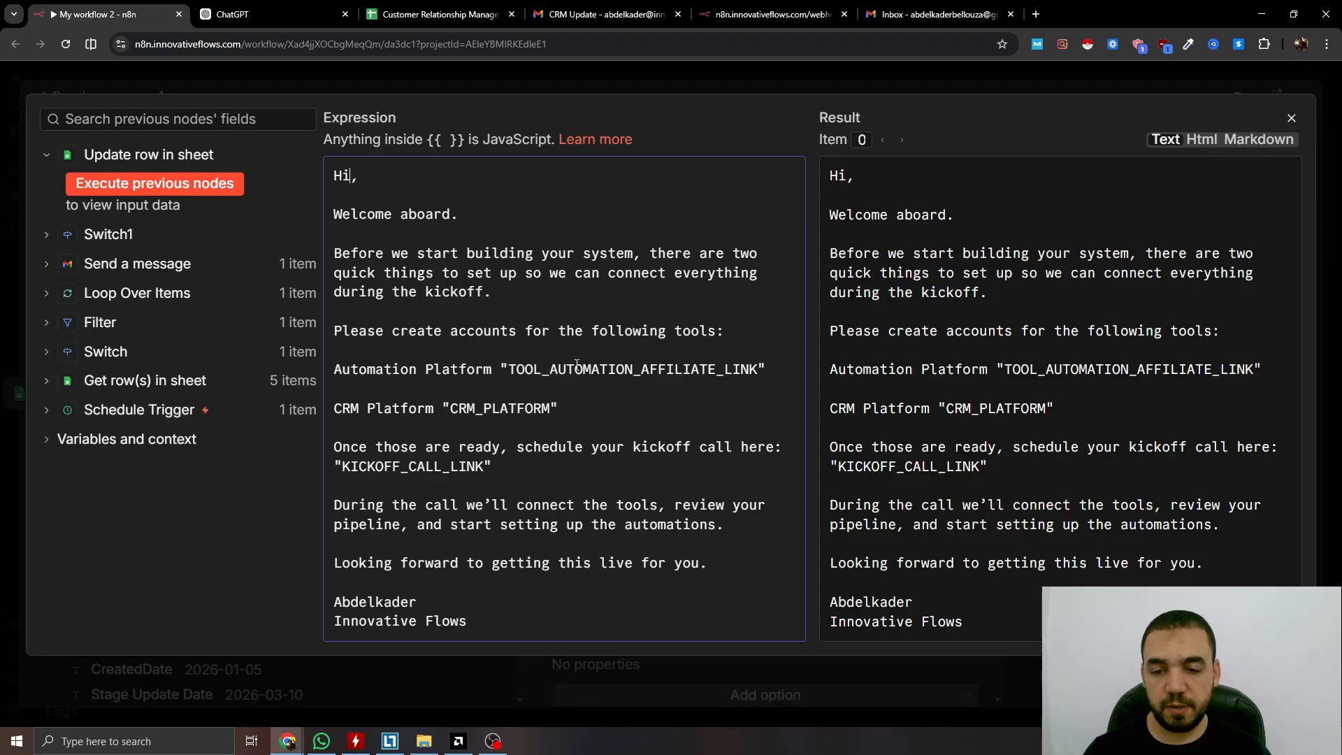
Turn off n8n attribution, add a sender name, and align the email node with the row update
key(Escape)
click(883, 625)
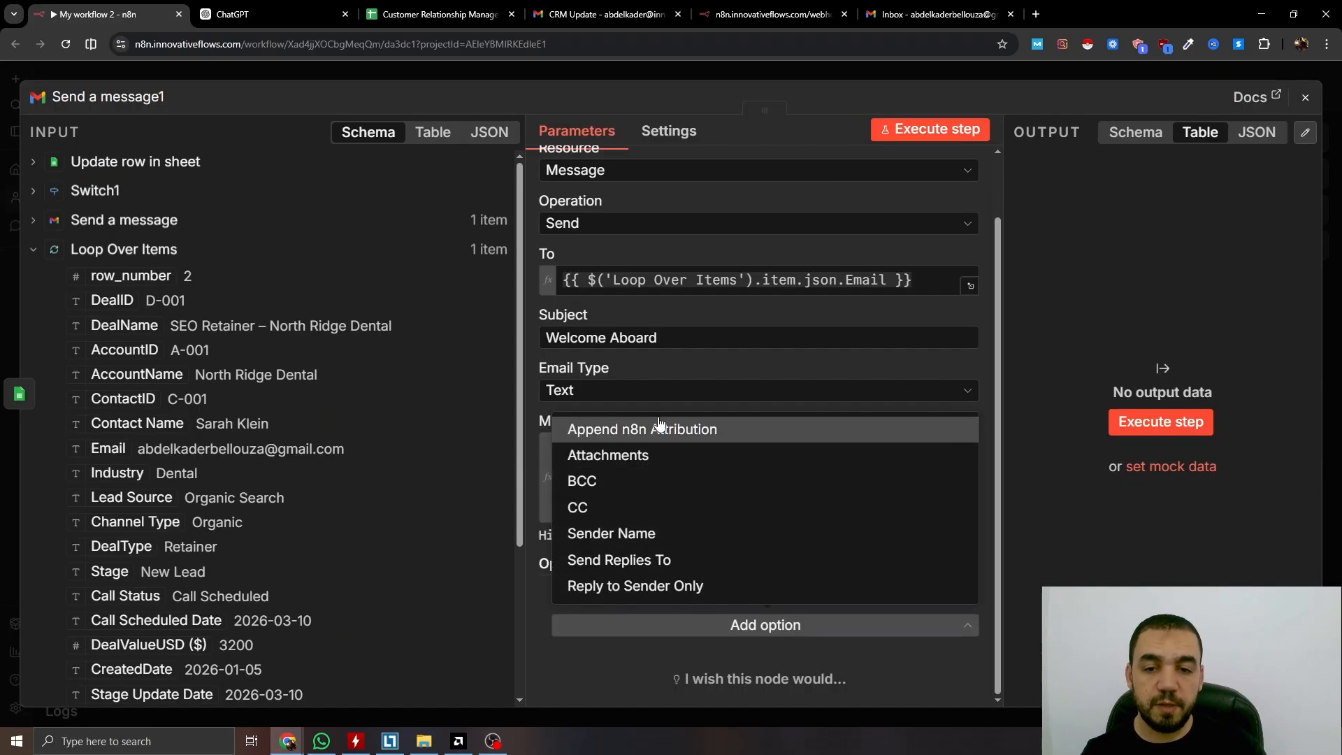
click(623, 428)
click(578, 591)
click(769, 626)
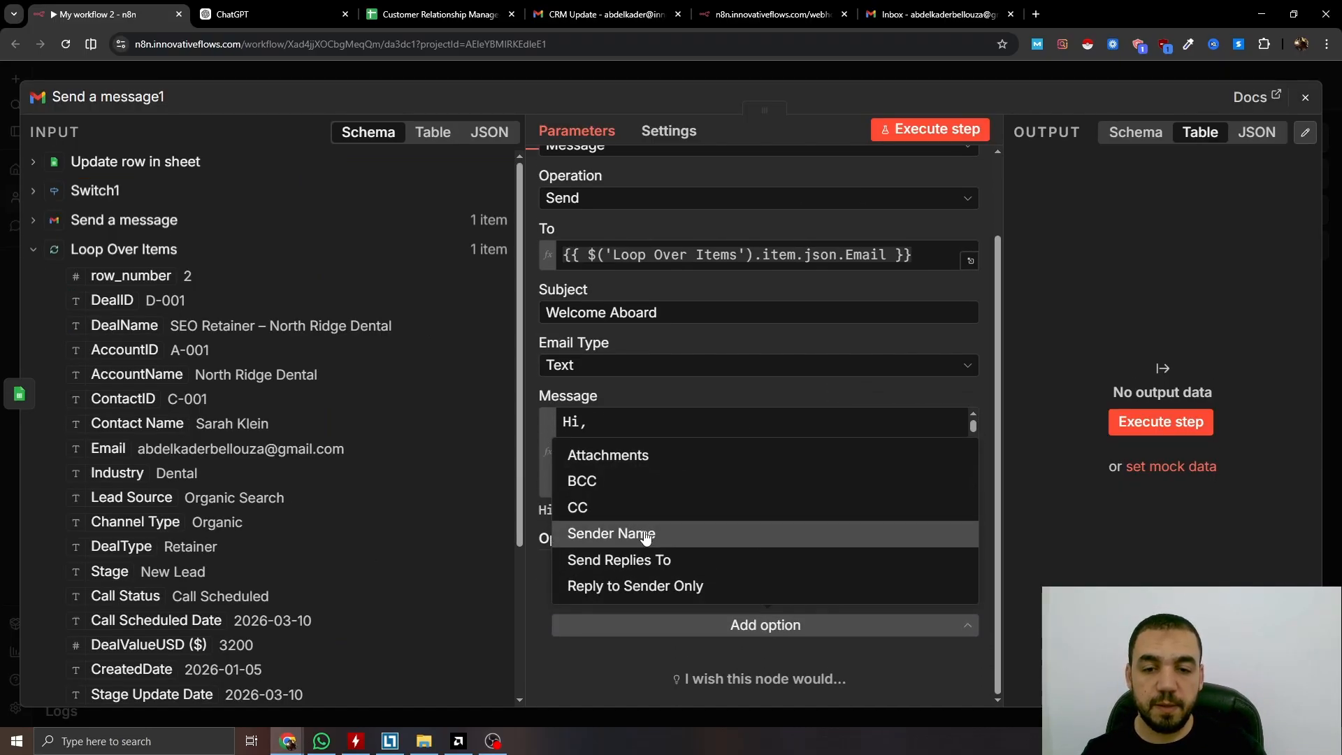
click(638, 536)
click(619, 654)
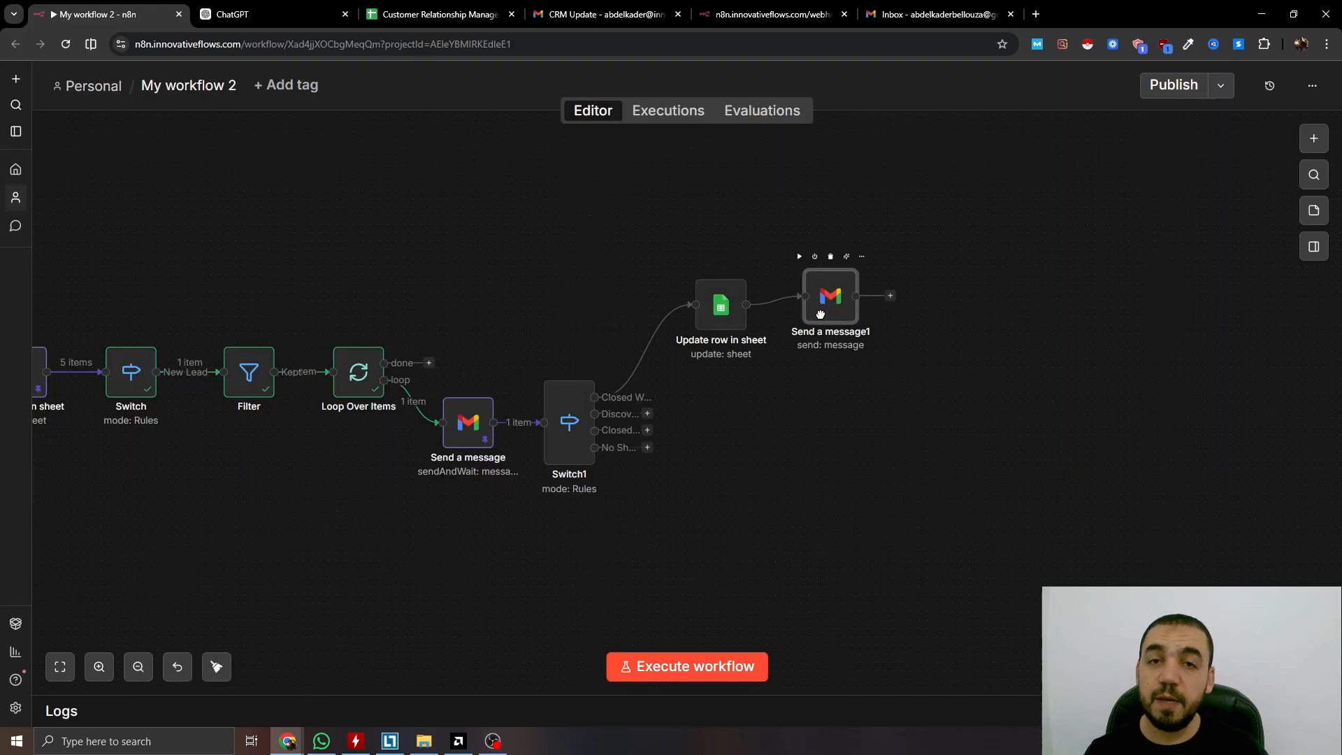
mouse_move(819, 313)
mouse_down()
mouse_move(861, 325)
mouse_move(828, 327)
mouse_up()
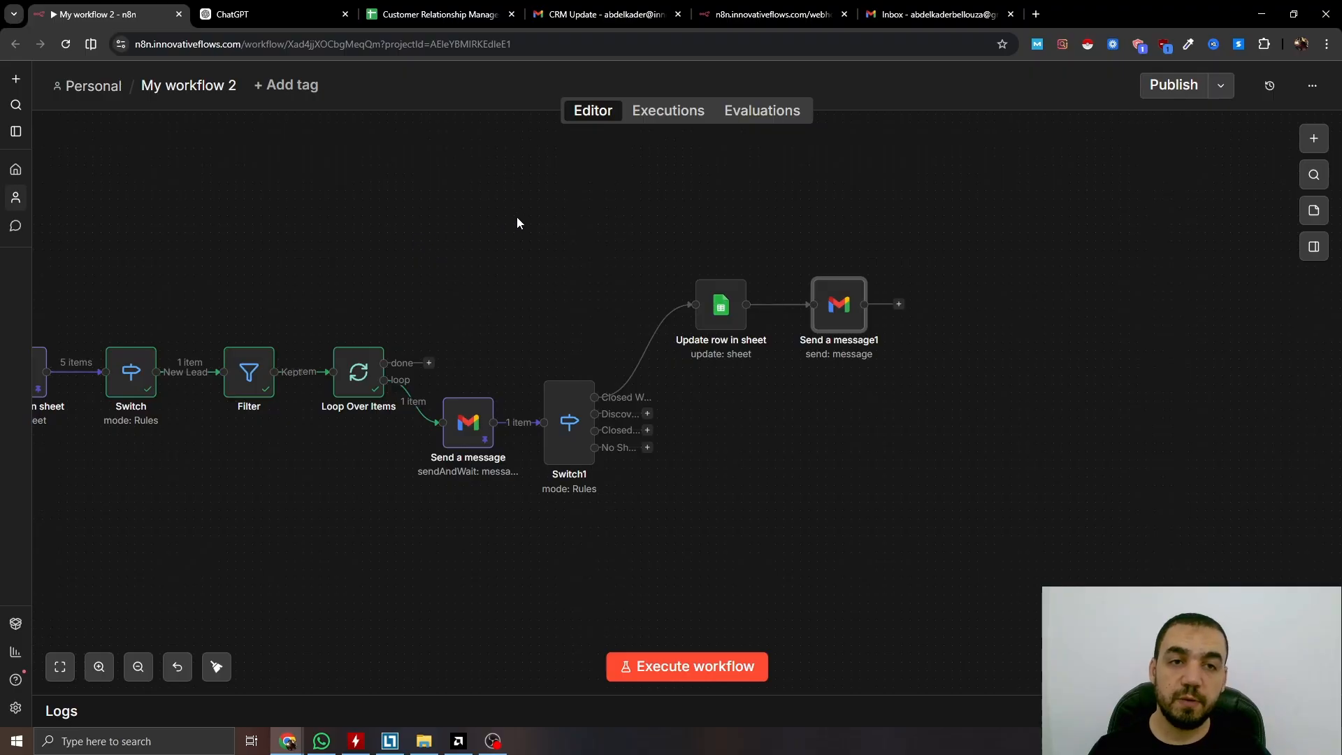
Run the whole workflow through Send a message1, then bring up the CRM spreadsheet
drag(372, 274, 751, 257)
scroll(703, 337, down, 1)
drag(703, 337, 572, 345)
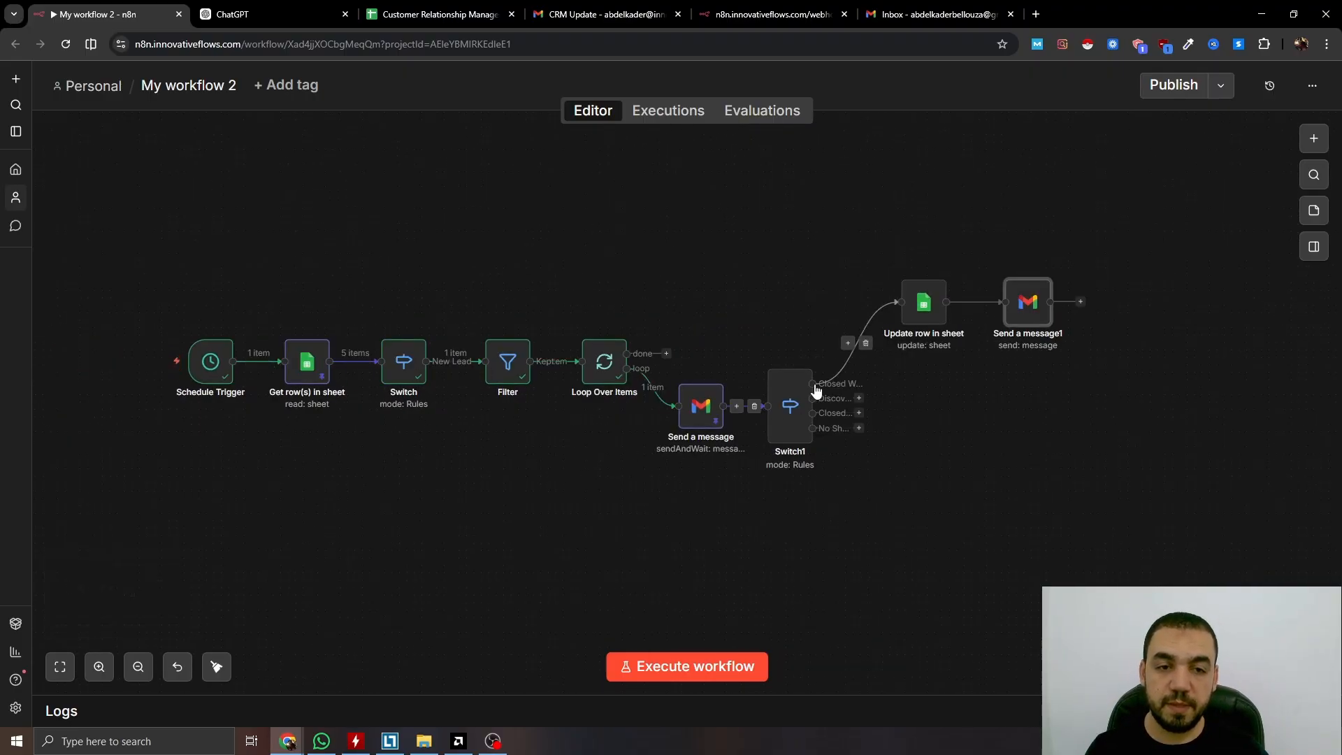
click(694, 681)
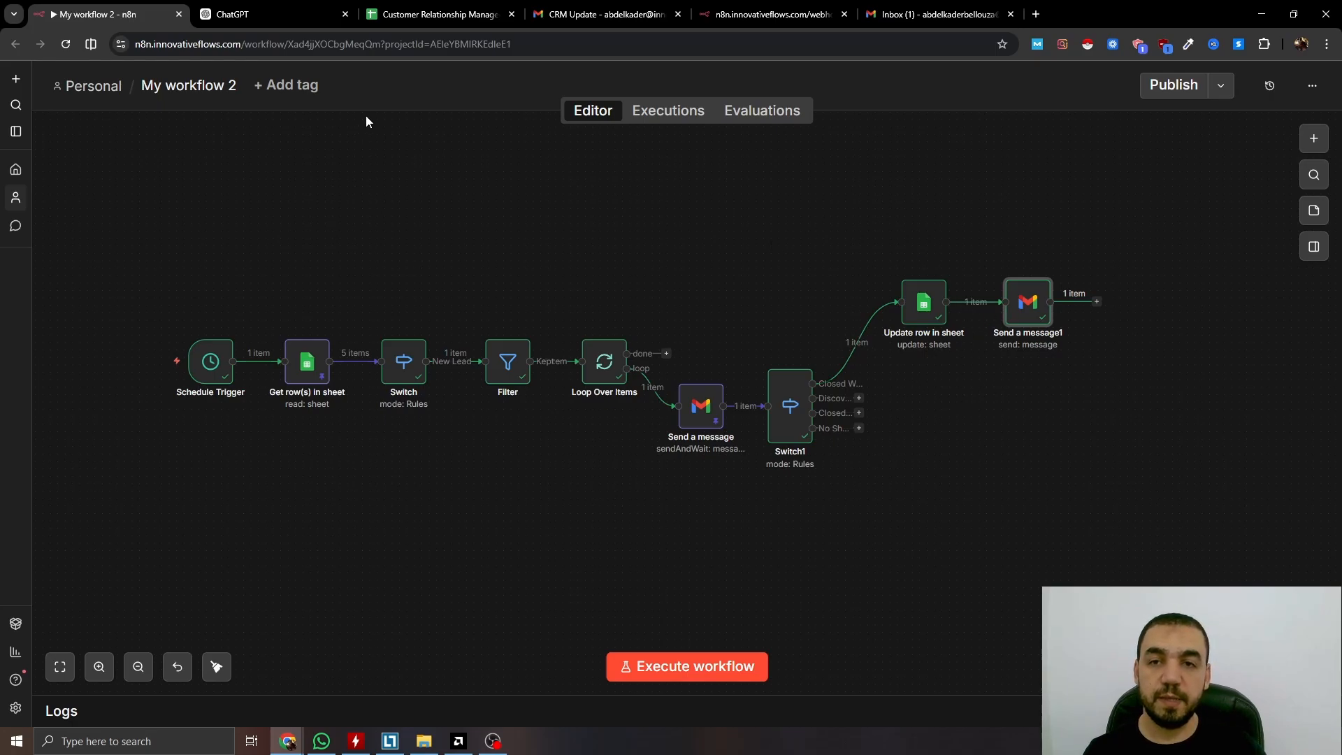
click(433, 14)
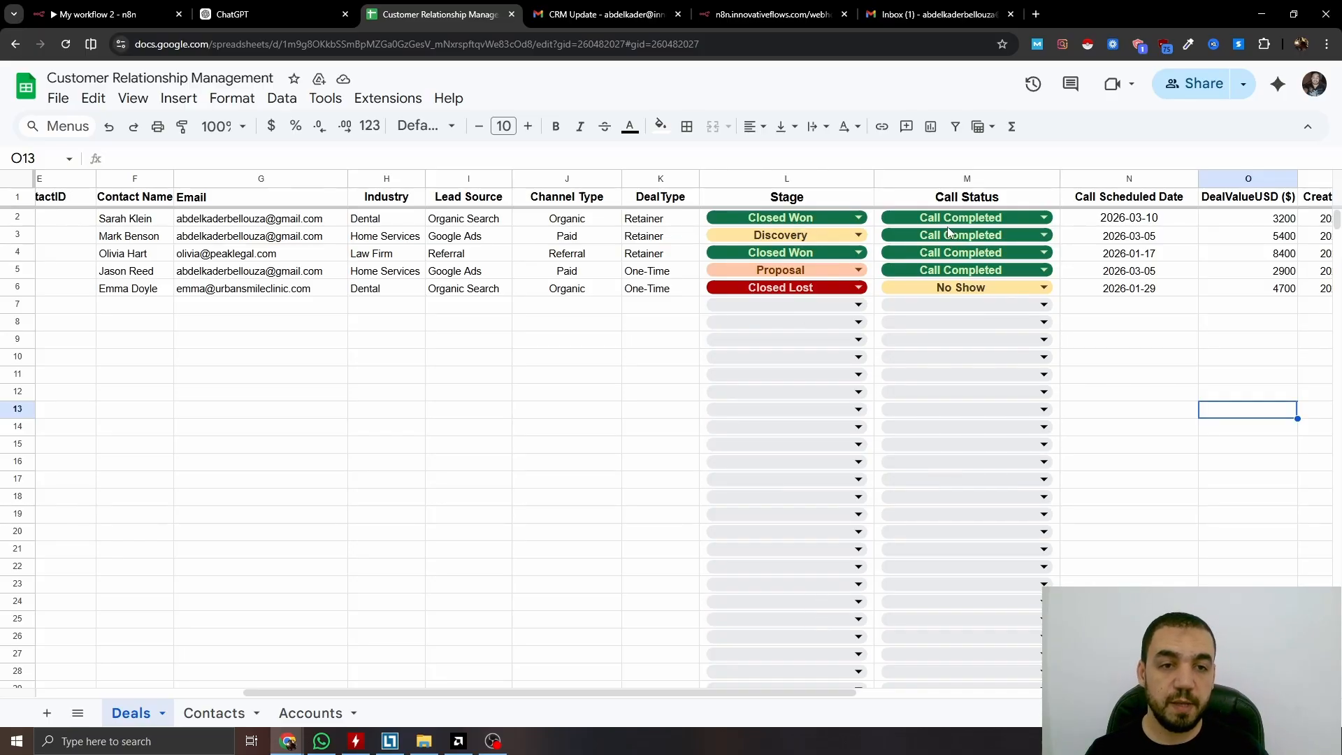
Scroll the Deals sheet right to verify both dates read 2026-03-11, then bring up the Gmail inbox
click(442, 686)
drag(442, 692, 542, 692)
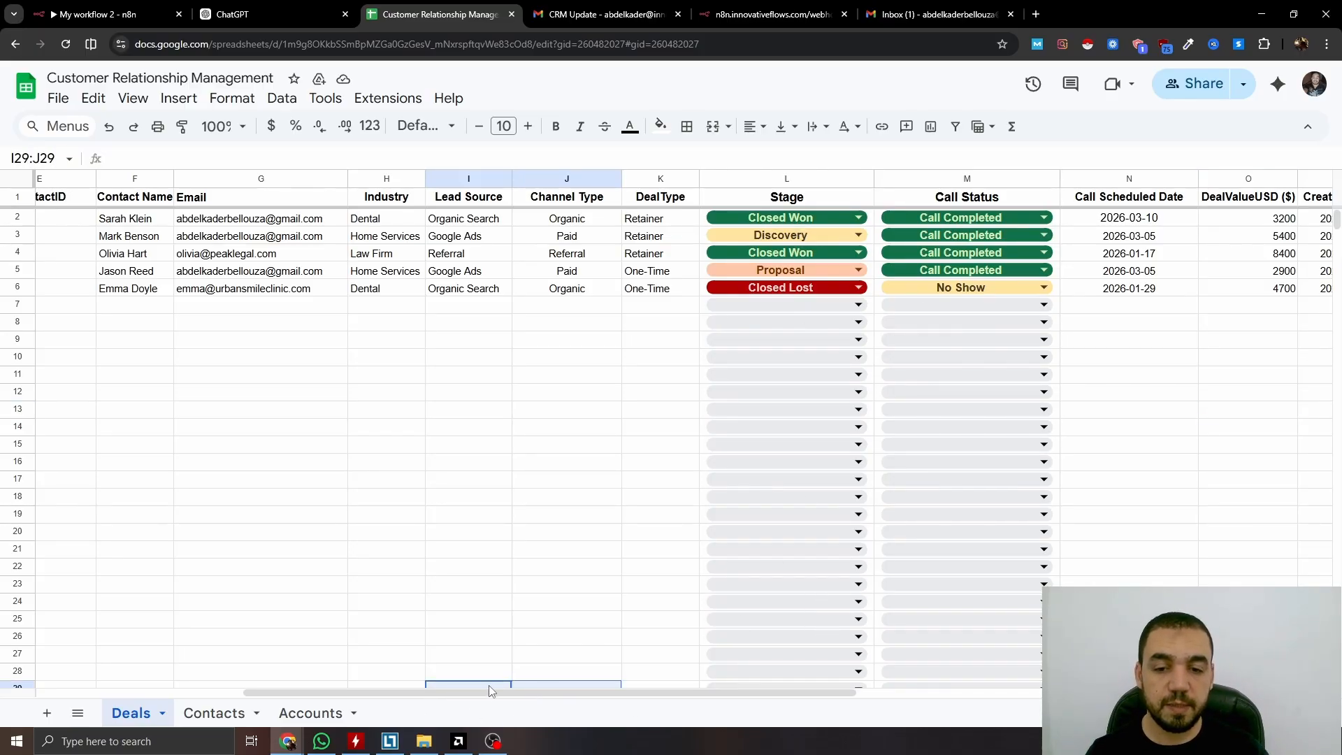
scroll(492, 692, right, 5)
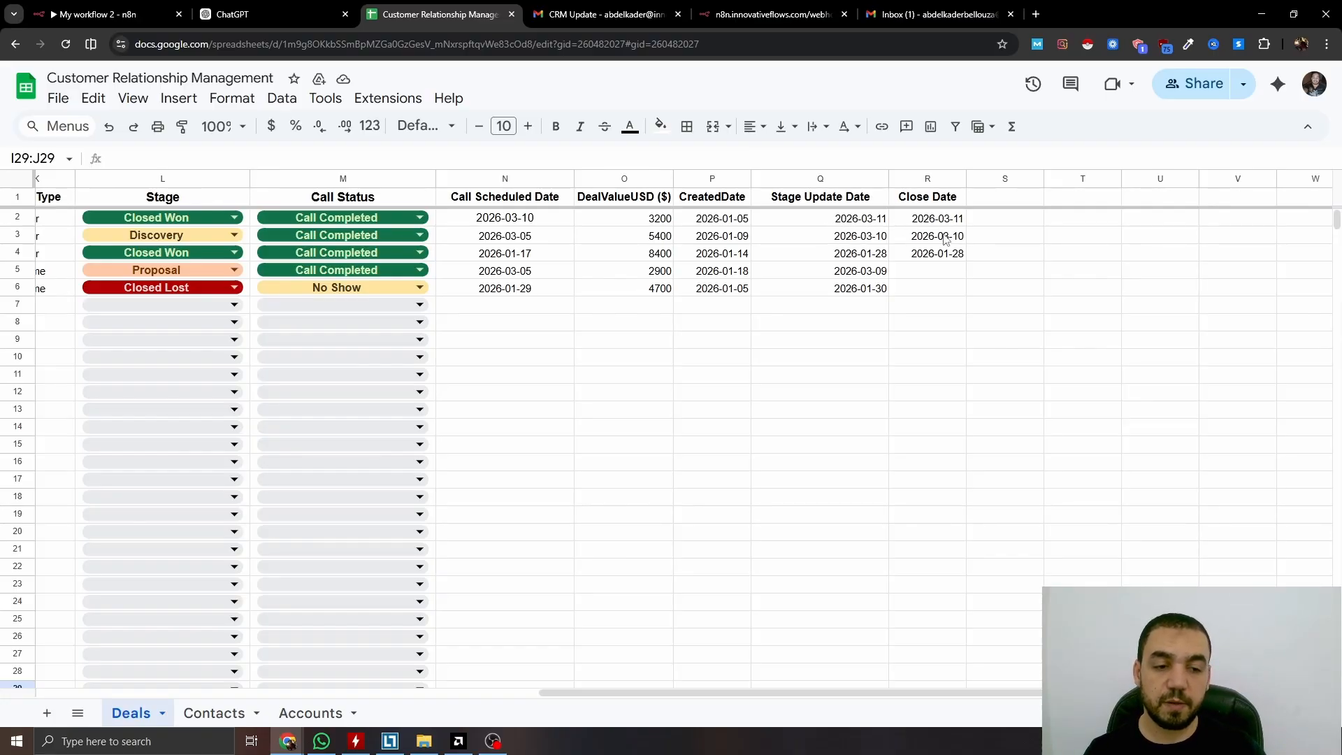
click(946, 22)
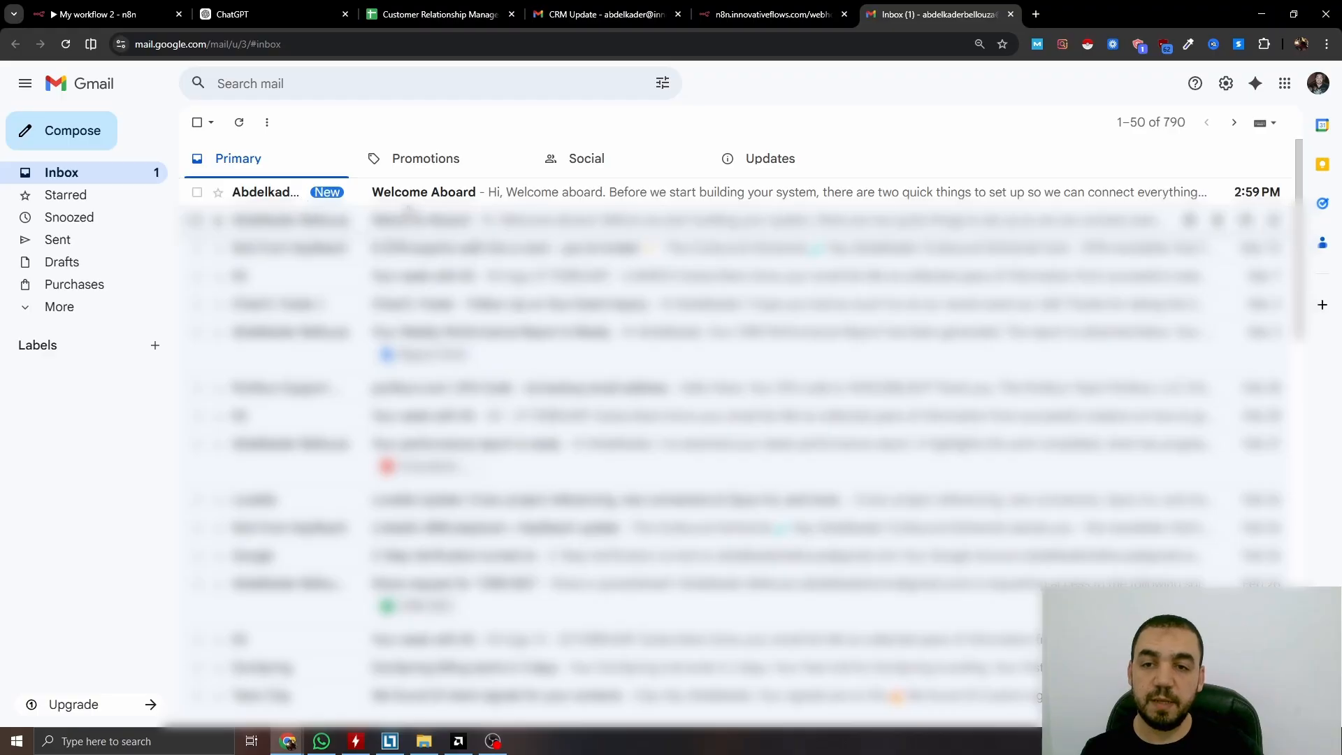
Read the received Welcome Aboard email, then return to the n8n workflow
click(443, 196)
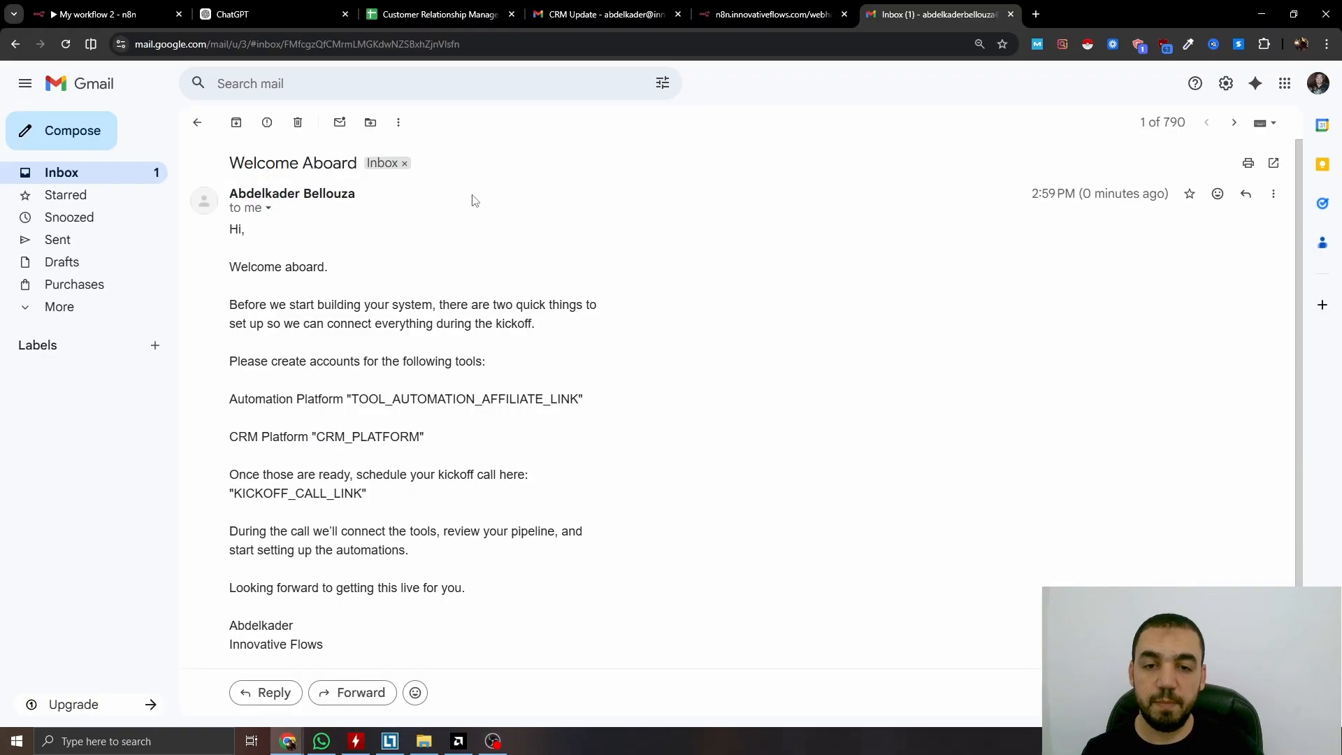
scroll(318, 307, down, 2)
scroll(353, 454, up, 2)
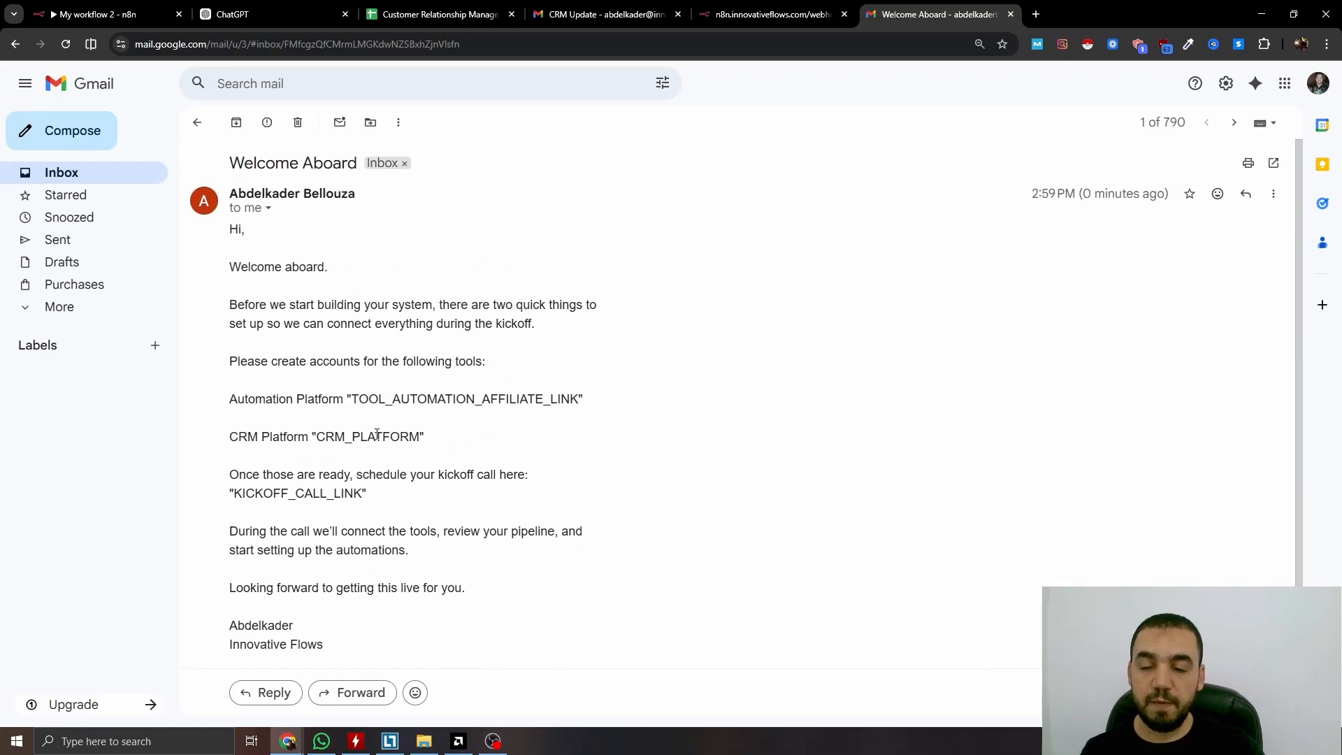
key(ctrl+1)
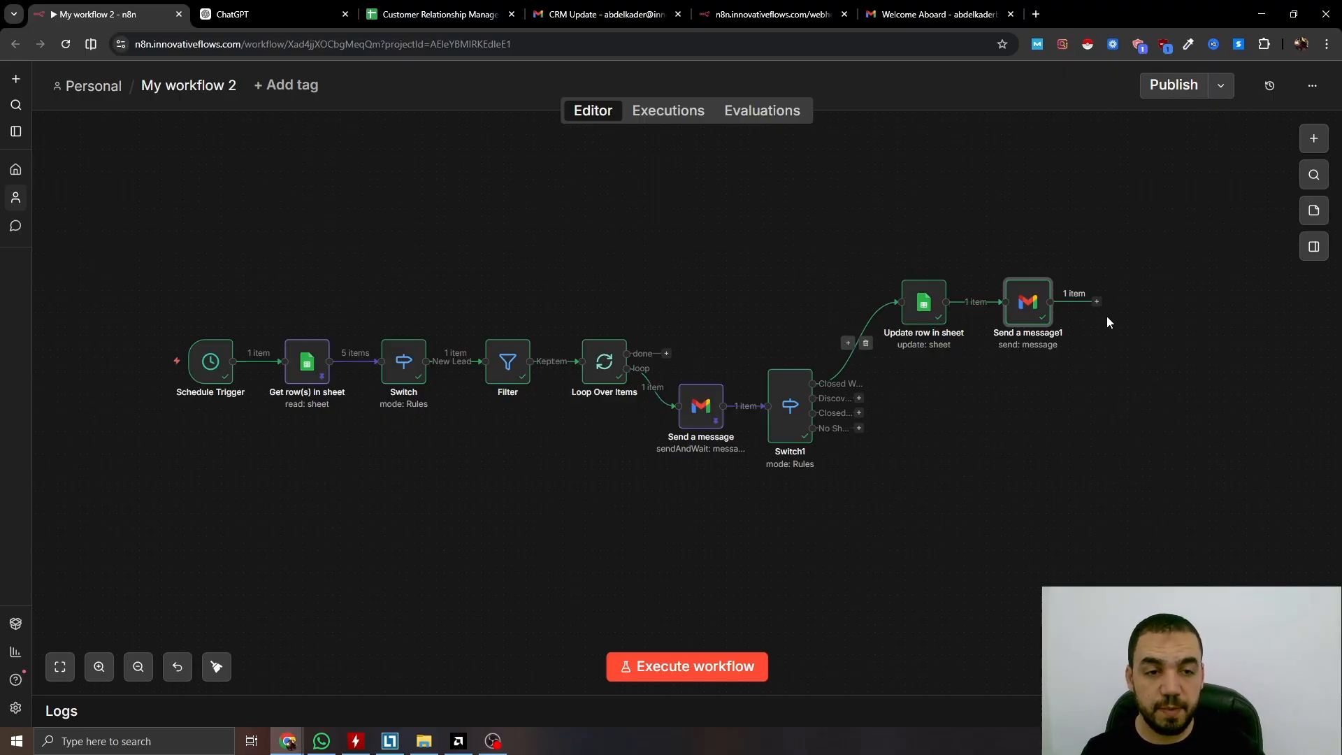
Connect Send a message1's output back into the Loop Over Items node
drag(1110, 306, 594, 363)
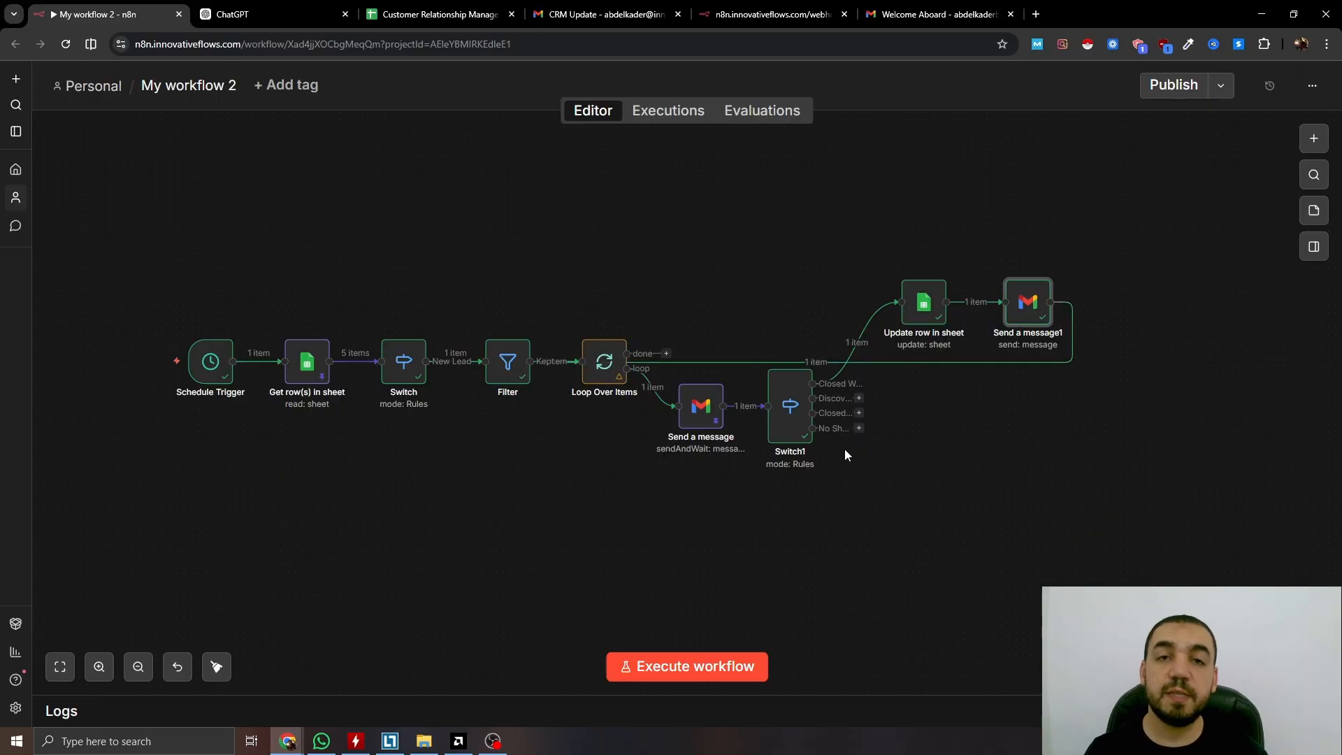